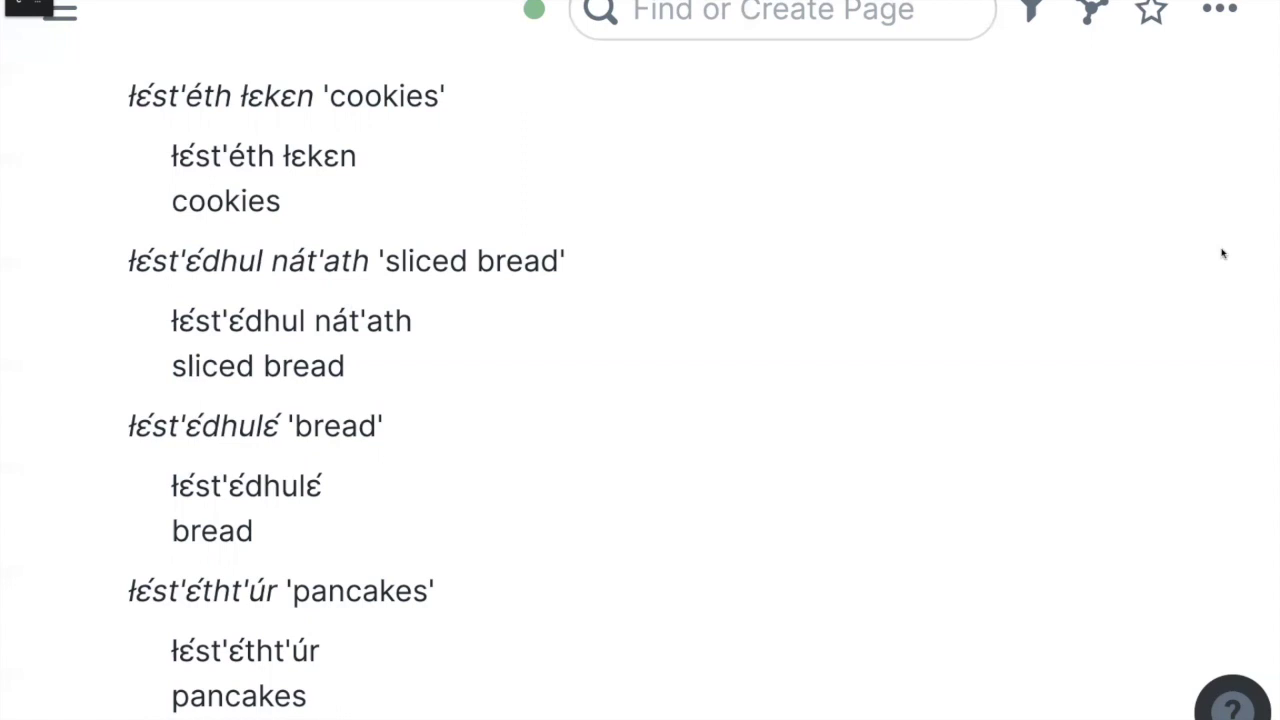
# Insert a table block beneath the 'cookies' form and gloss, with an empty block nested under it for its first cell.
pyautogui.click(507, 96)
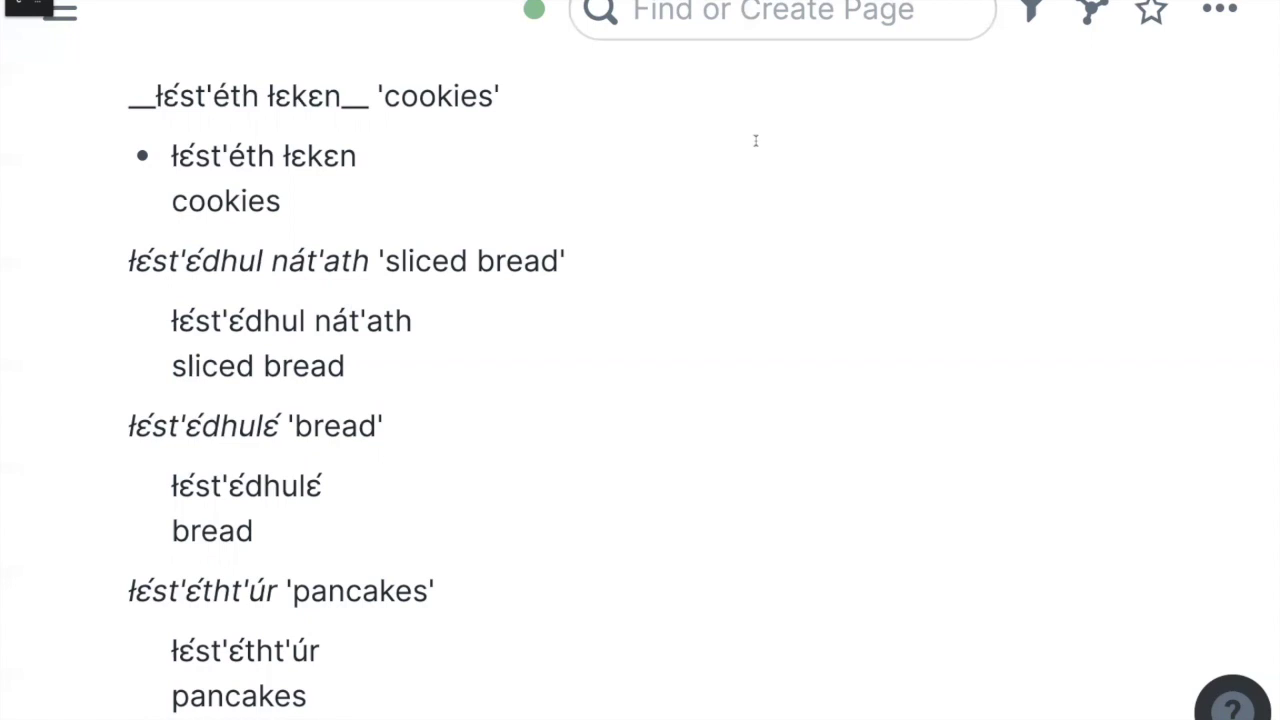
pyautogui.click(530, 197)
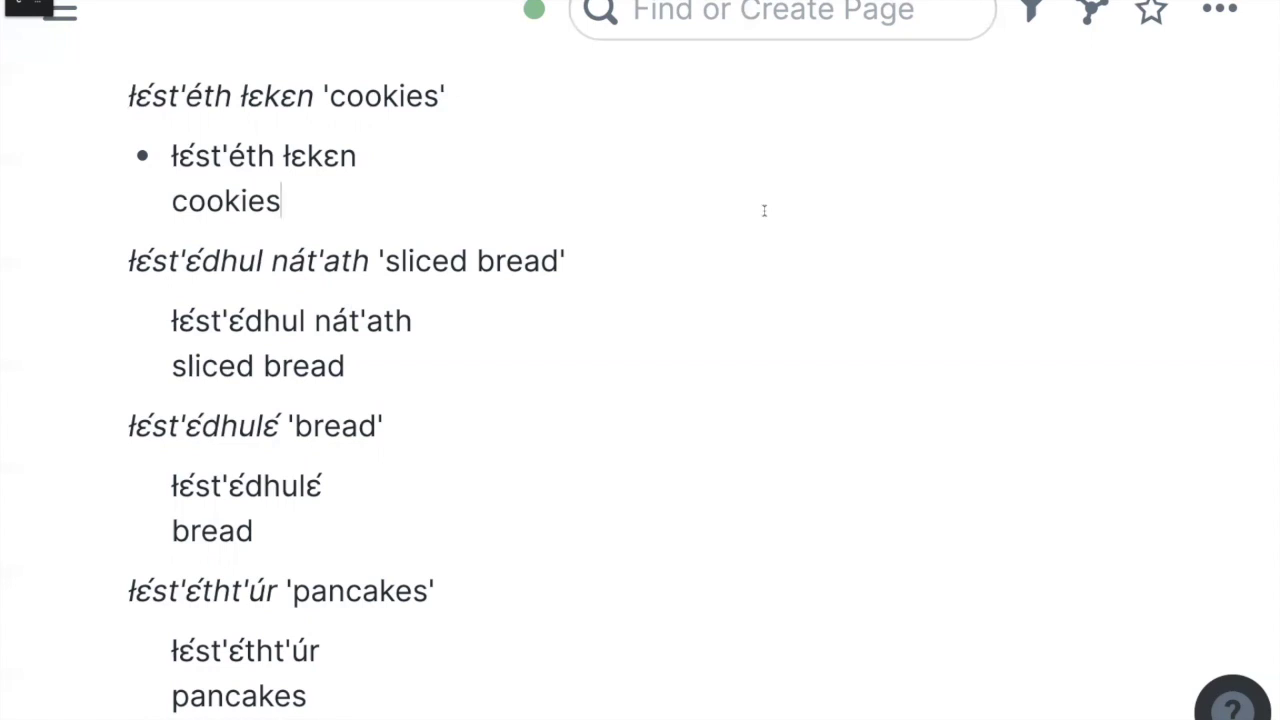
pyautogui.click(401, 150)
pyautogui.click(347, 201)
pyautogui.press('Return')
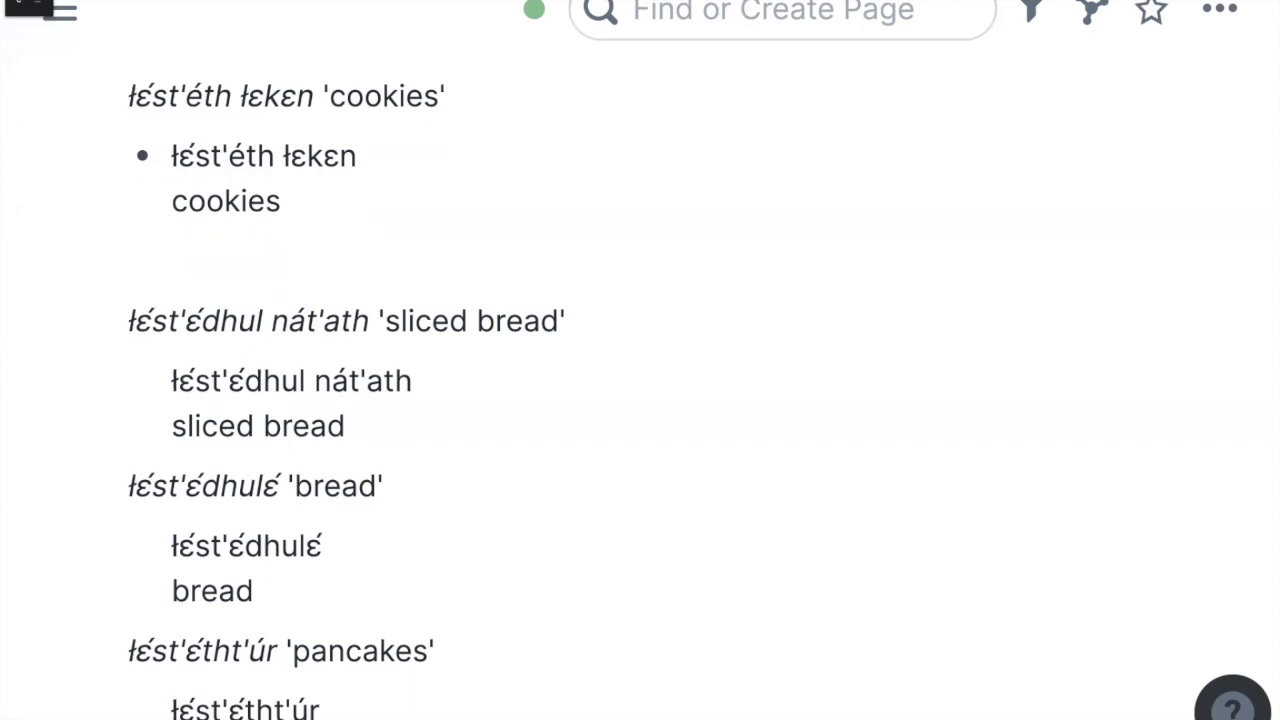
pyautogui.write('/tab')
pyautogui.press('Return')
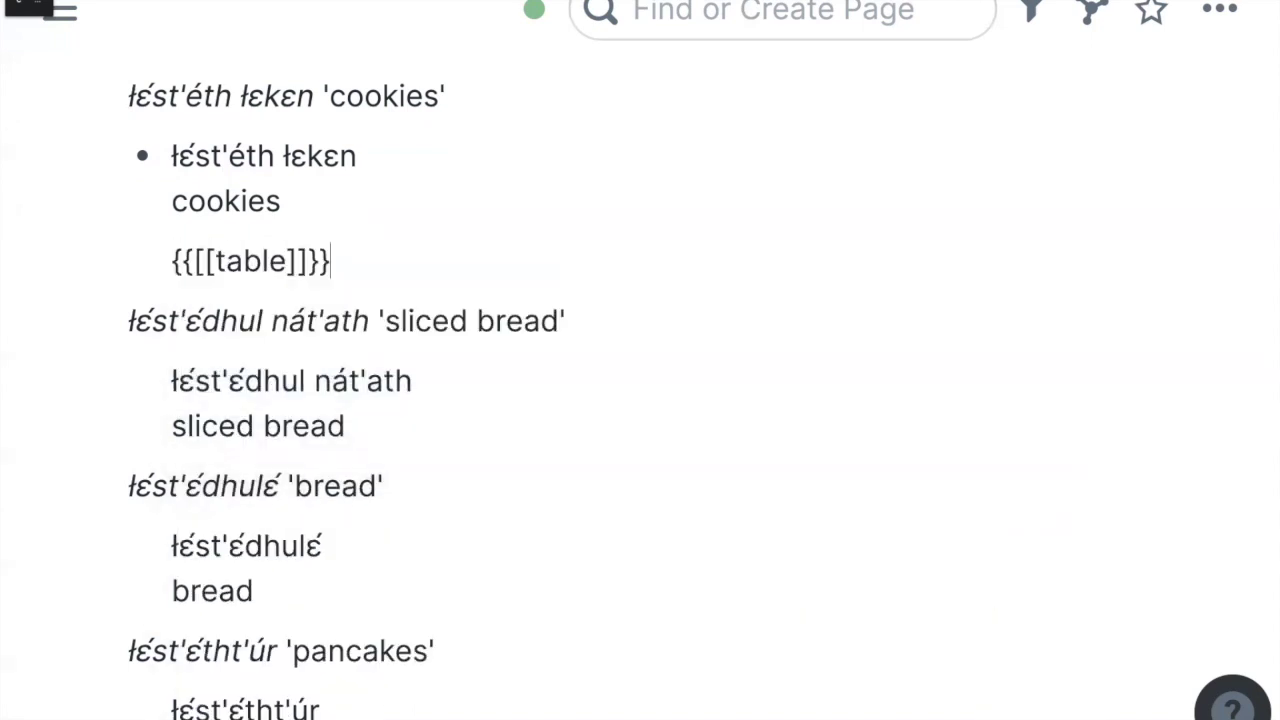
pyautogui.press('Return')
pyautogui.press('Tab')
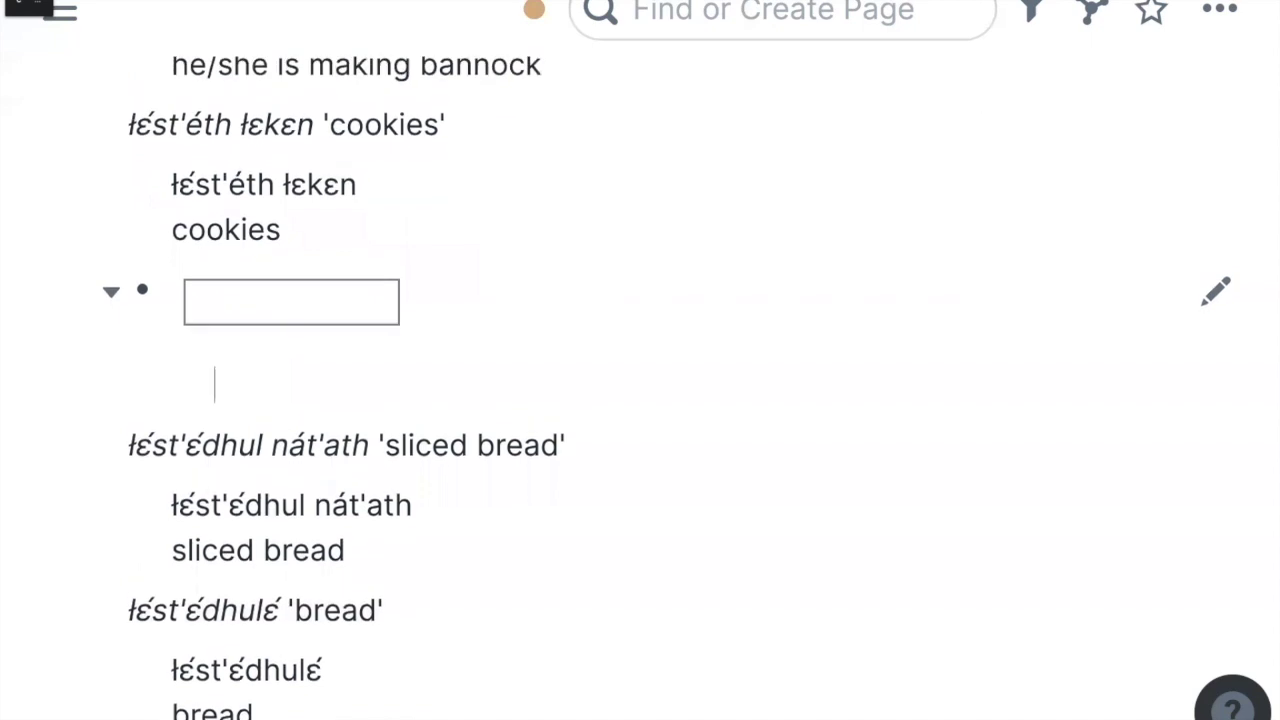
pyautogui.scroll(-1, 589, 223)
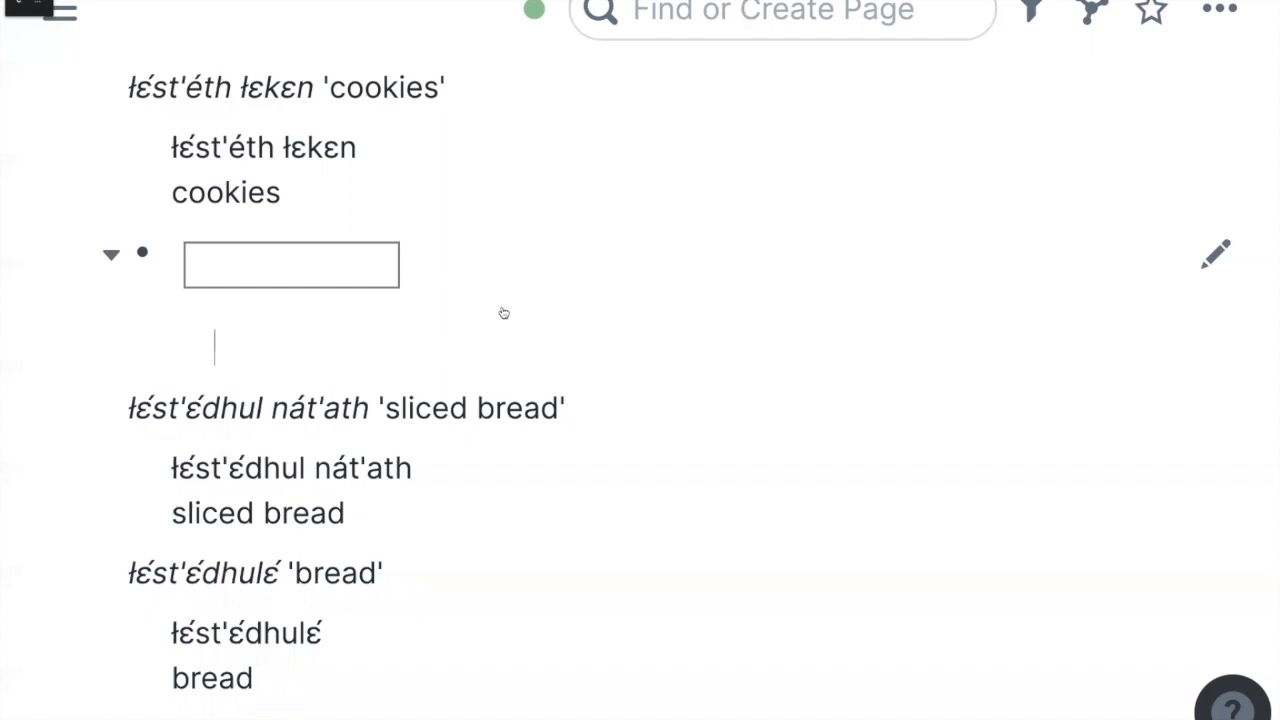
# Fill the table's first cell with a block reference to the łɛ́st'éth 'bannock' entry.
pyautogui.write('((')
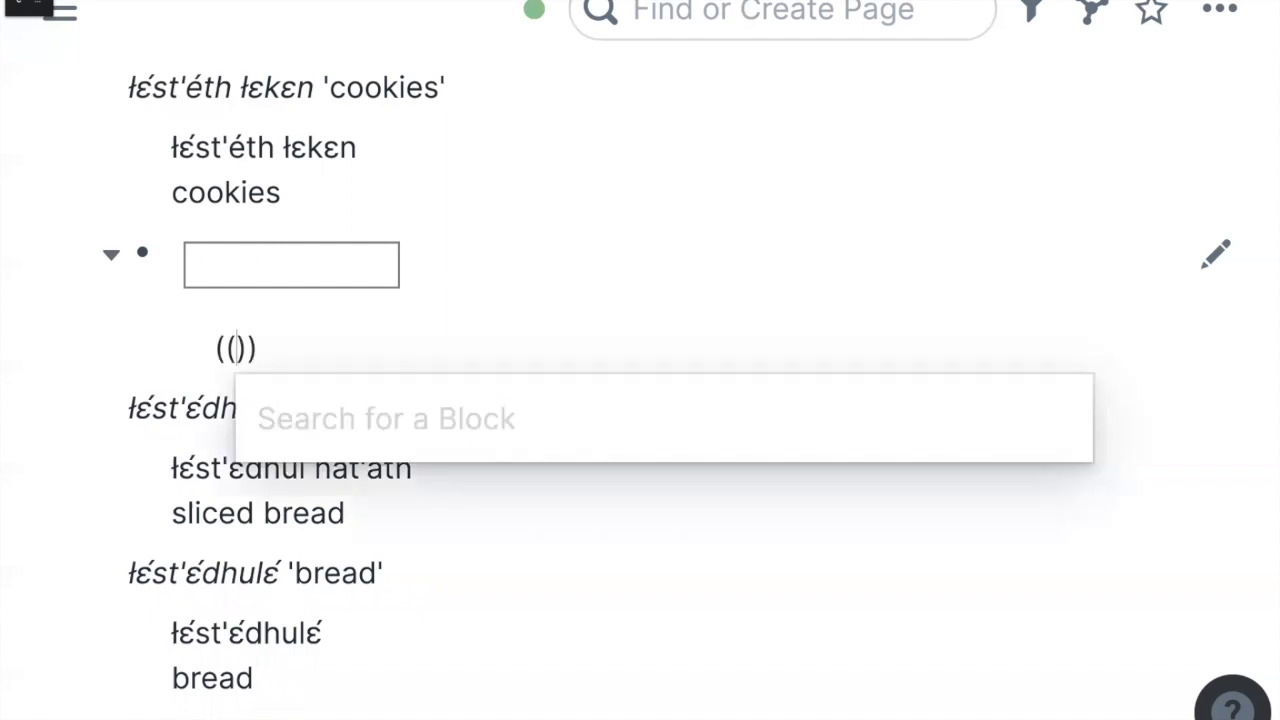
pyautogui.write('ɫ;')
pyautogui.write('ɛ́s')
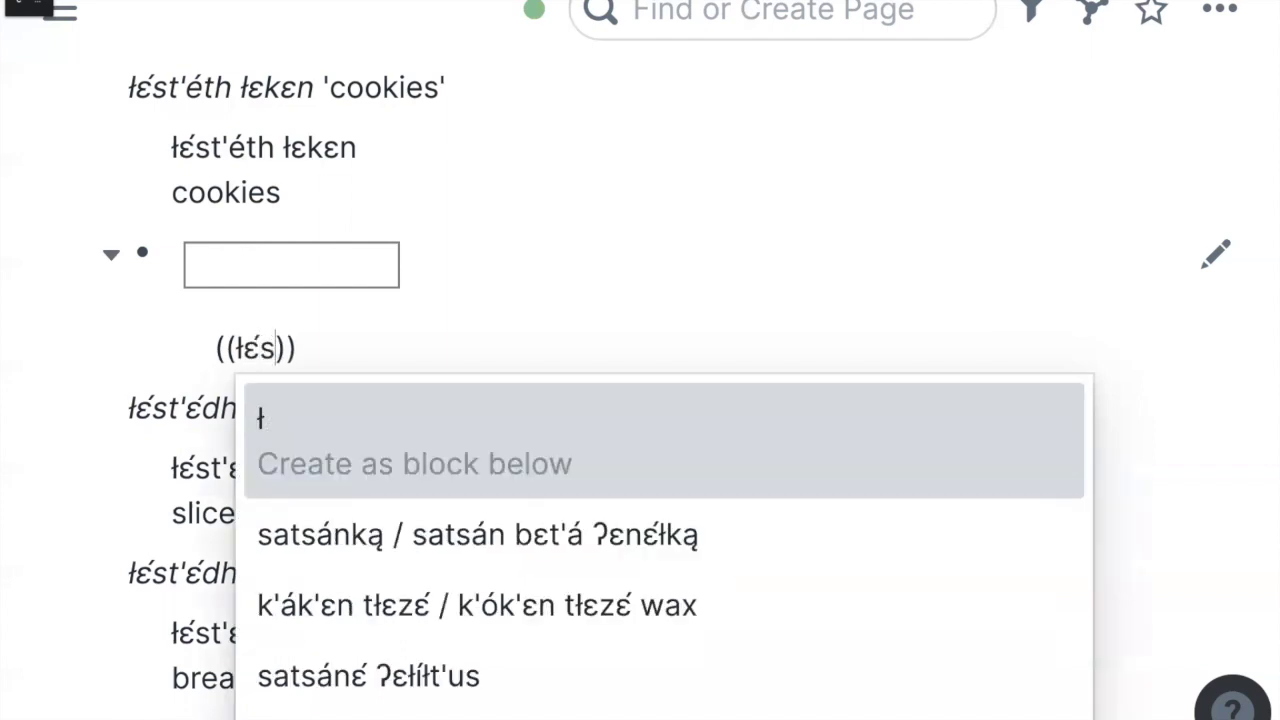
pyautogui.write("t'ét")
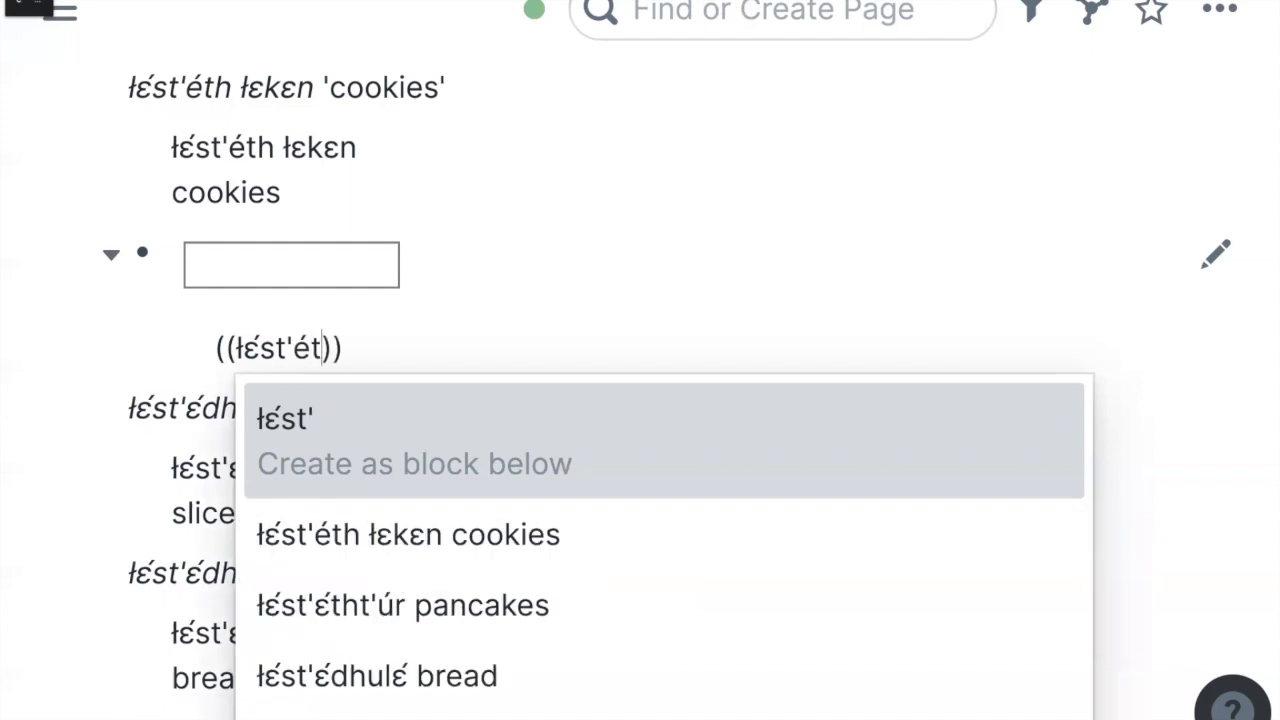
pyautogui.write('h')
pyautogui.scroll(-1, 337, 585)
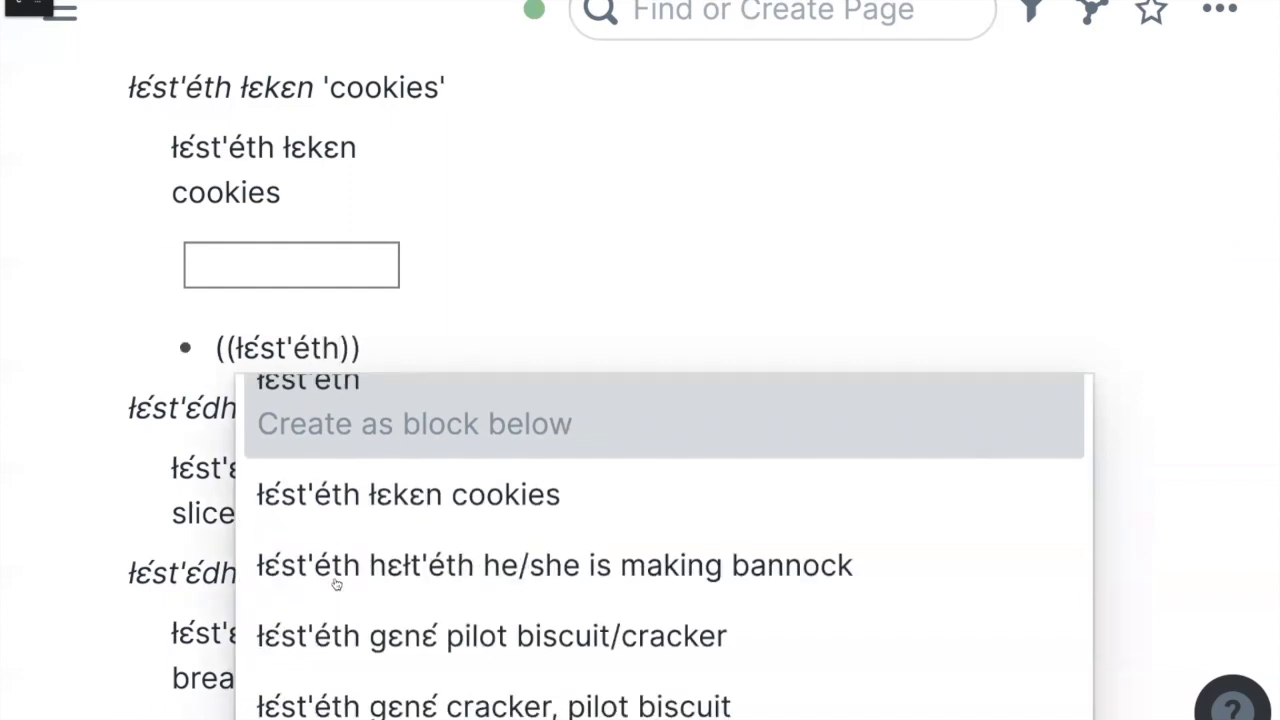
pyautogui.scroll(-3, 337, 585)
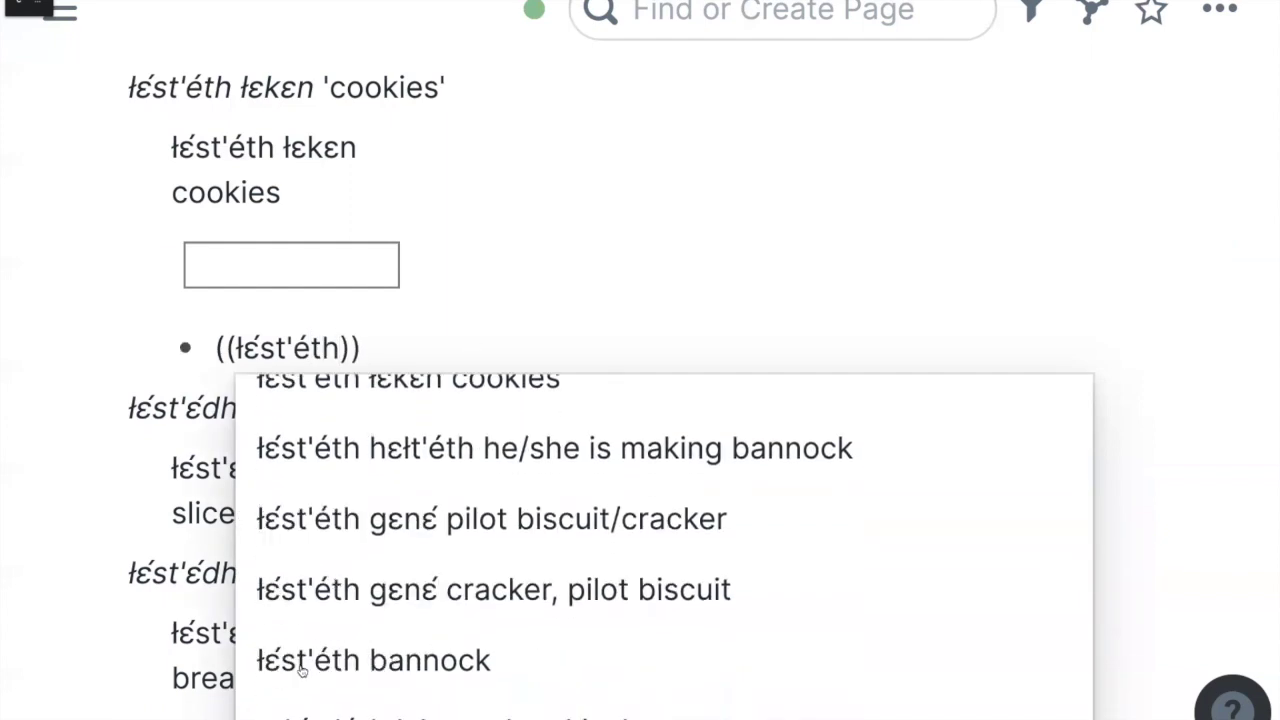
pyautogui.click(302, 668)
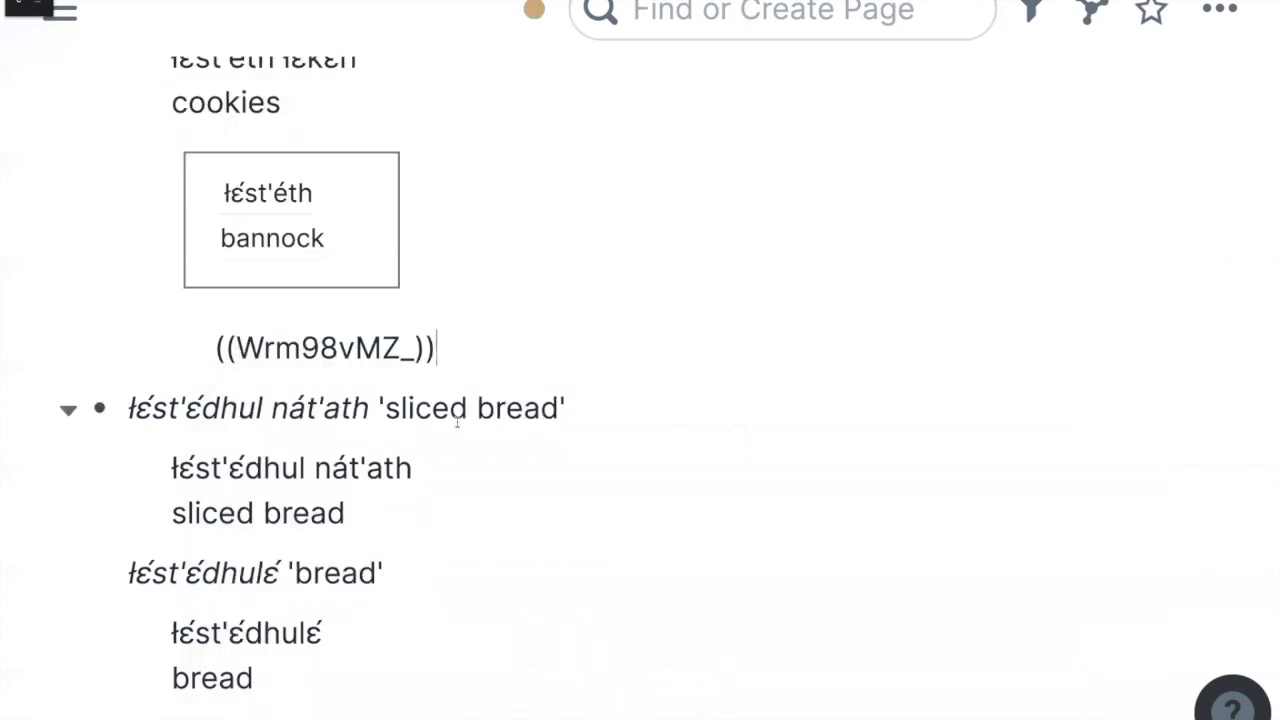
# Add a second table column by nesting a block reference to łɛkɛn 'cake' under the bannock reference.
pyautogui.press('Return')
pyautogui.press('Tab')
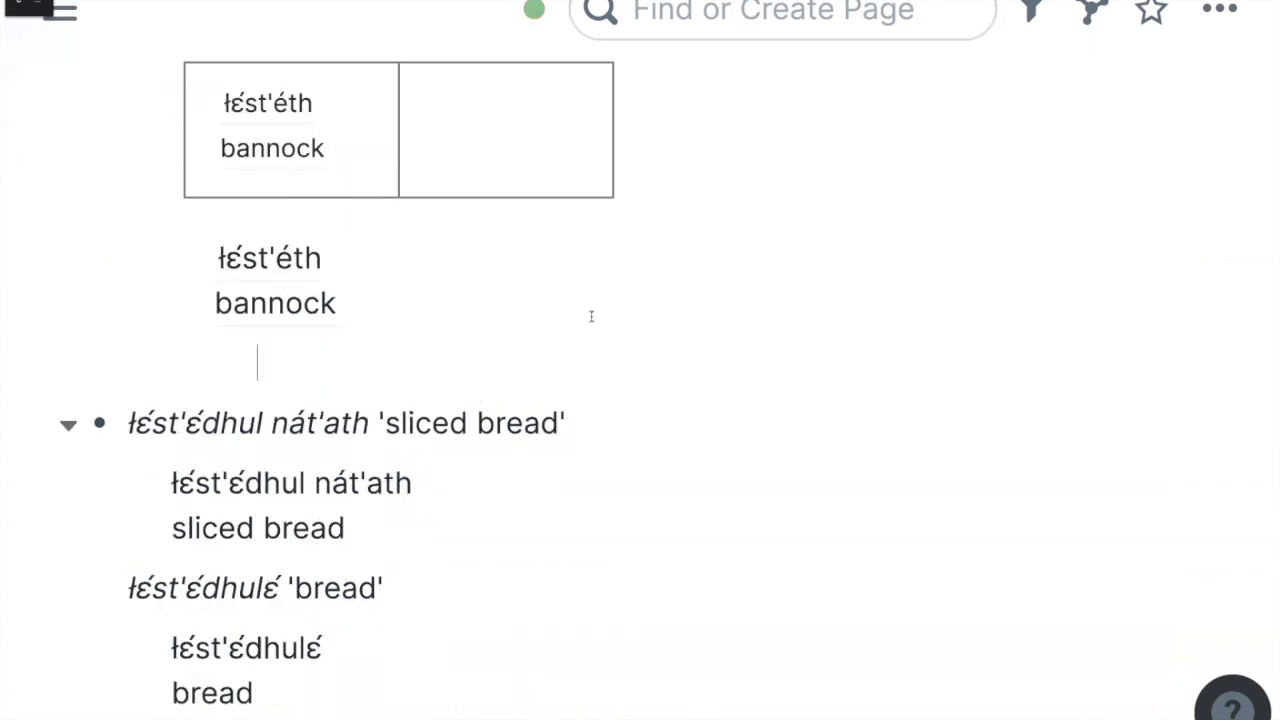
pyautogui.scroll(1, 617, 306)
pyautogui.scroll(1, 618, 309)
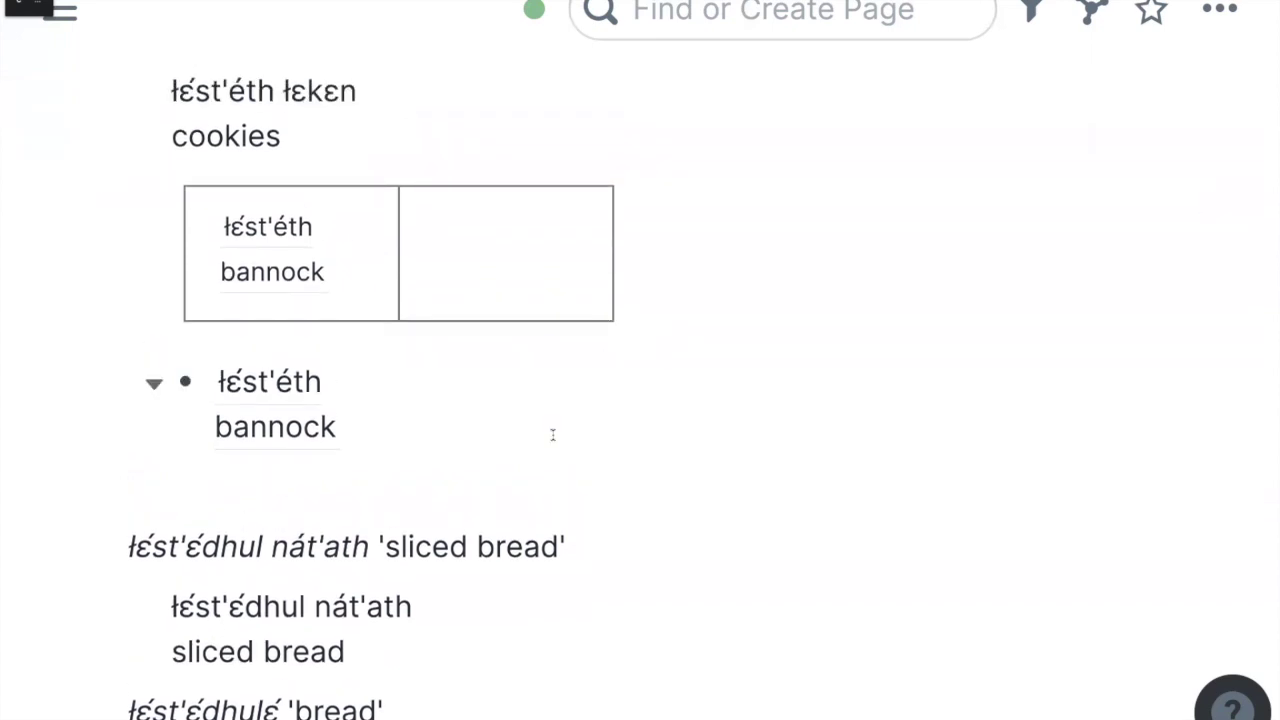
pyautogui.write('((ɫɛk')
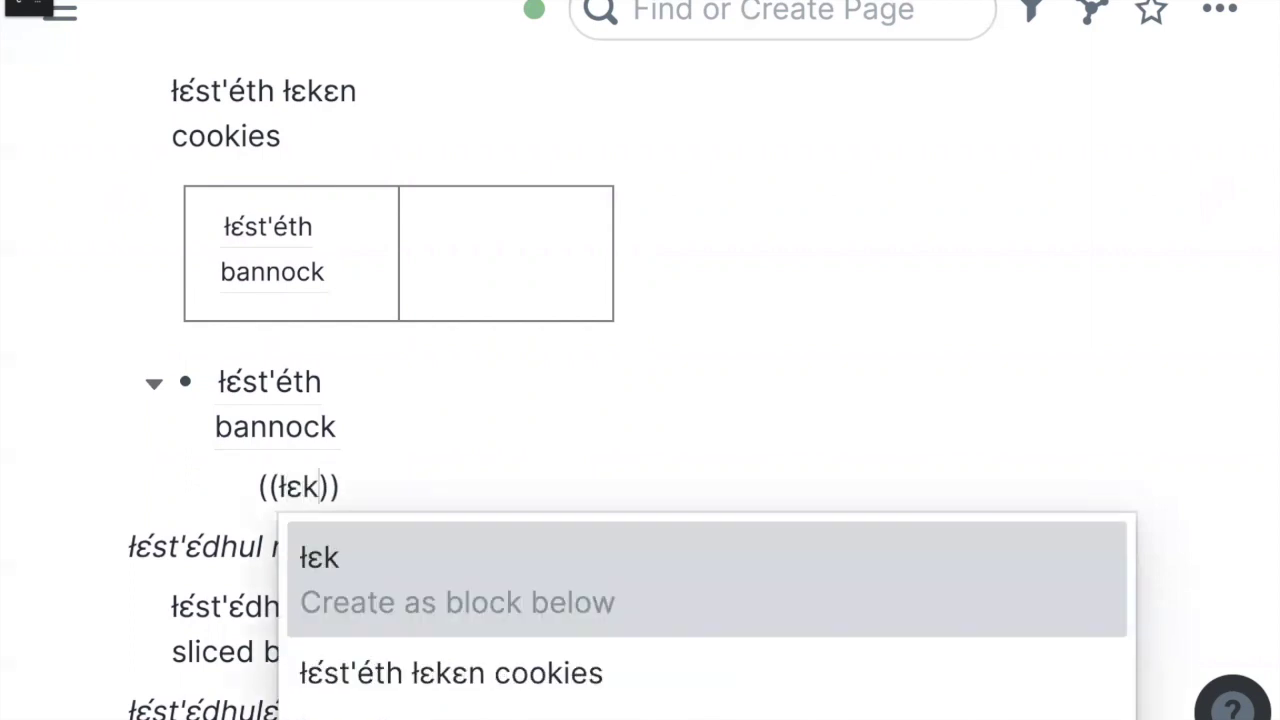
pyautogui.write('ɛn')
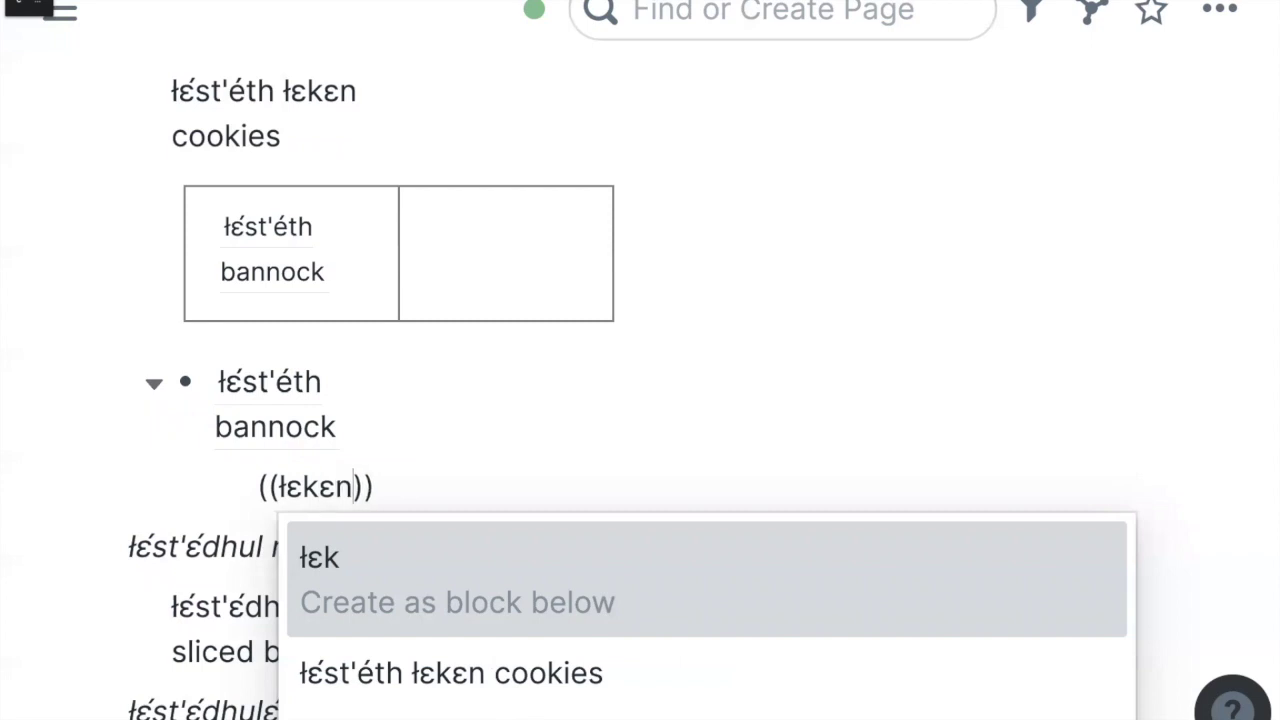
pyautogui.scroll(-4, 424, 686)
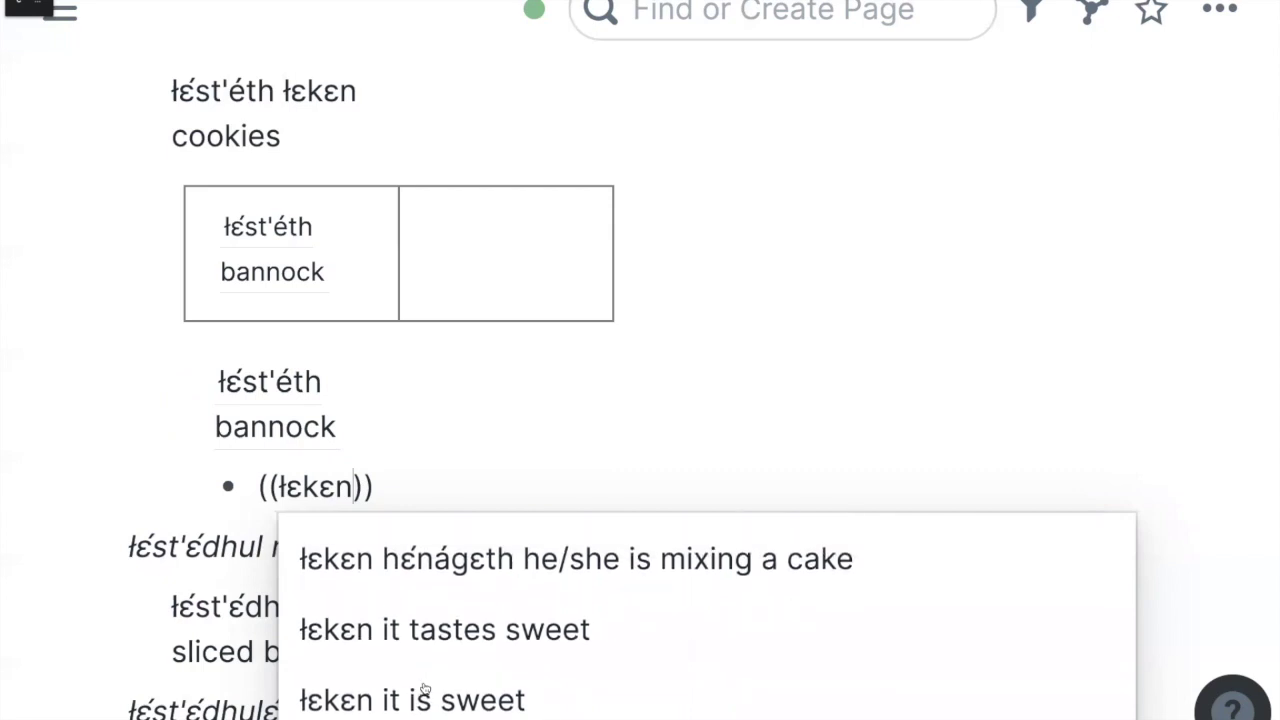
pyautogui.scroll(-2, 424, 686)
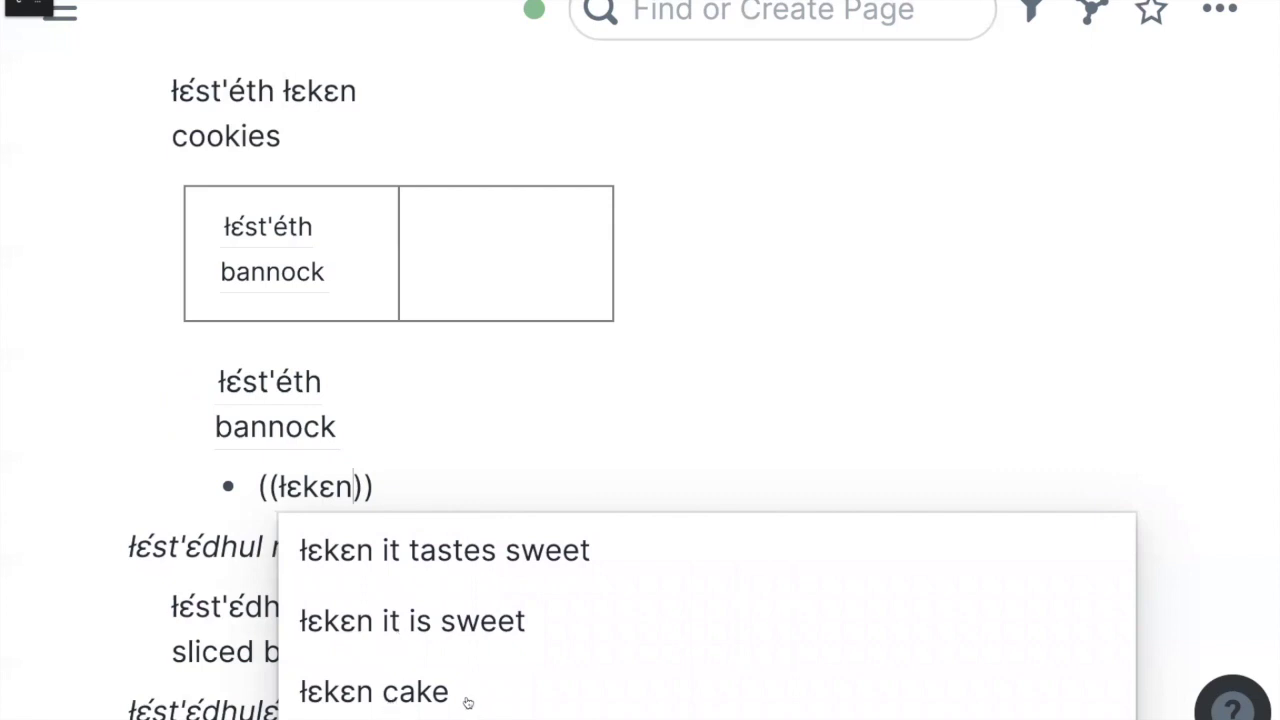
pyautogui.click(372, 694)
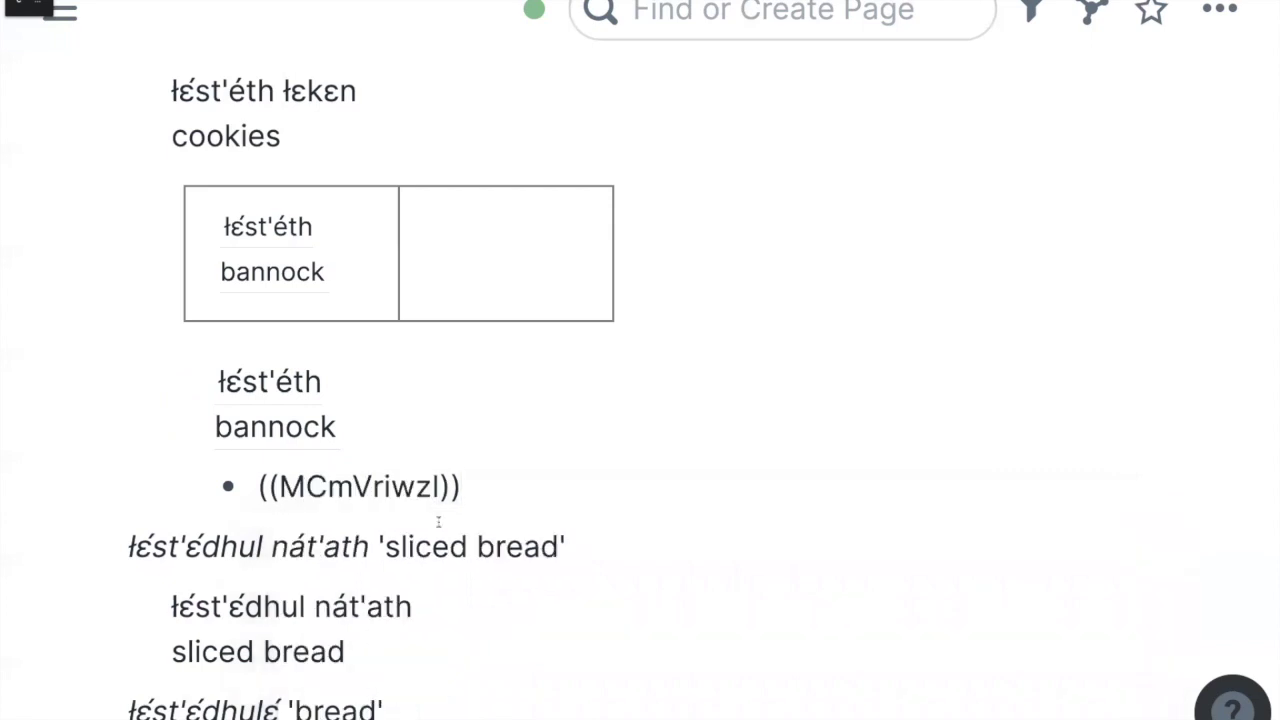
pyautogui.click(366, 546)
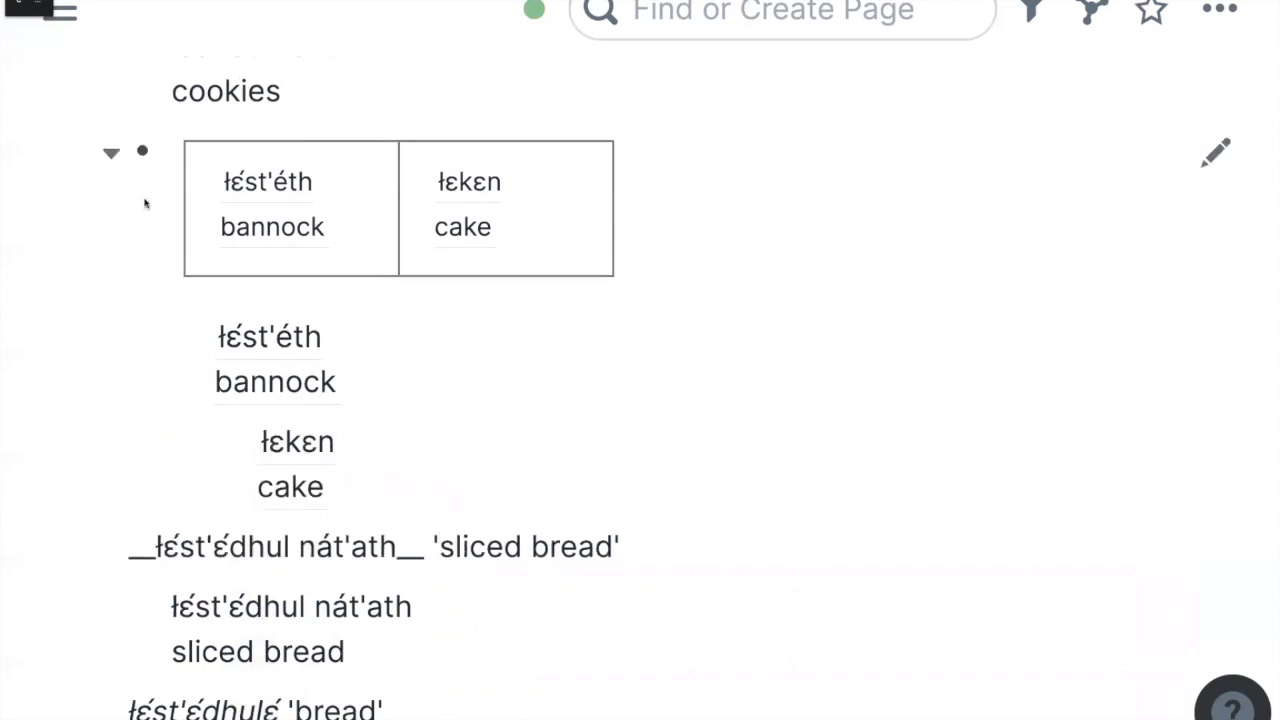
# Collapse the blocks nested under the bannock and cake table, and expand them again.
pyautogui.click(110, 160)
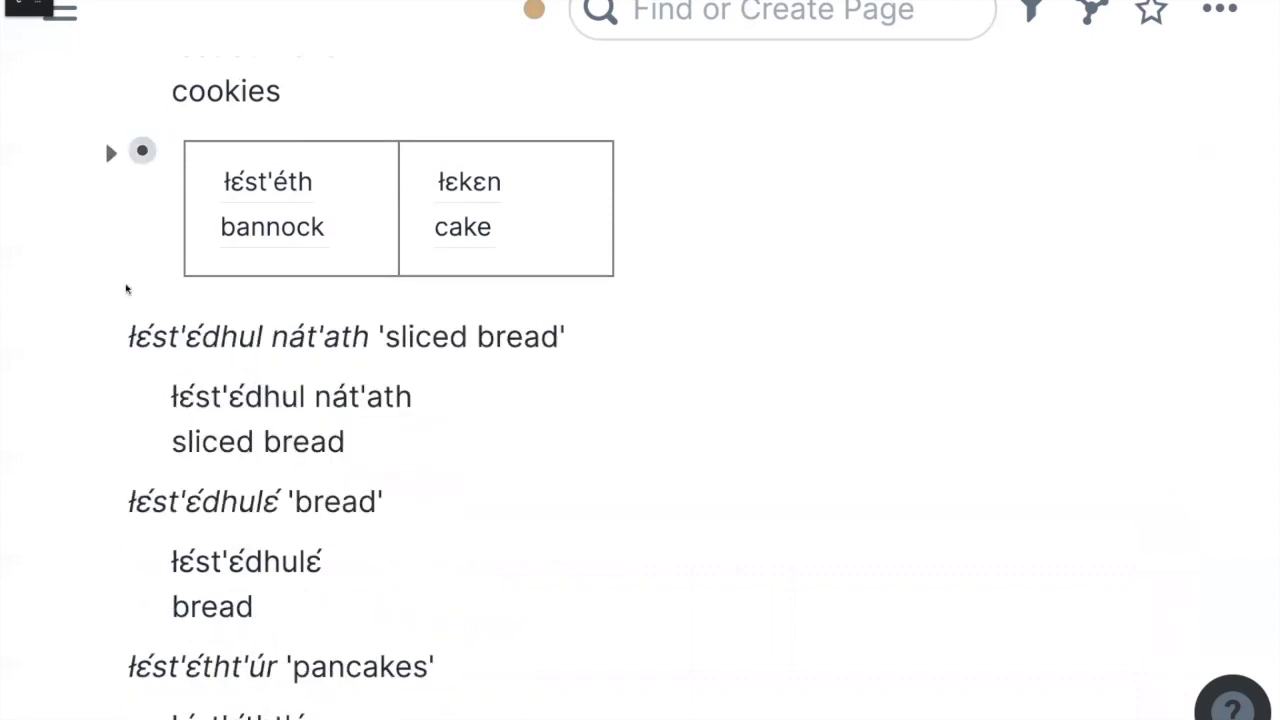
pyautogui.scroll(3, 126, 289)
pyautogui.scroll(-1, 126, 289)
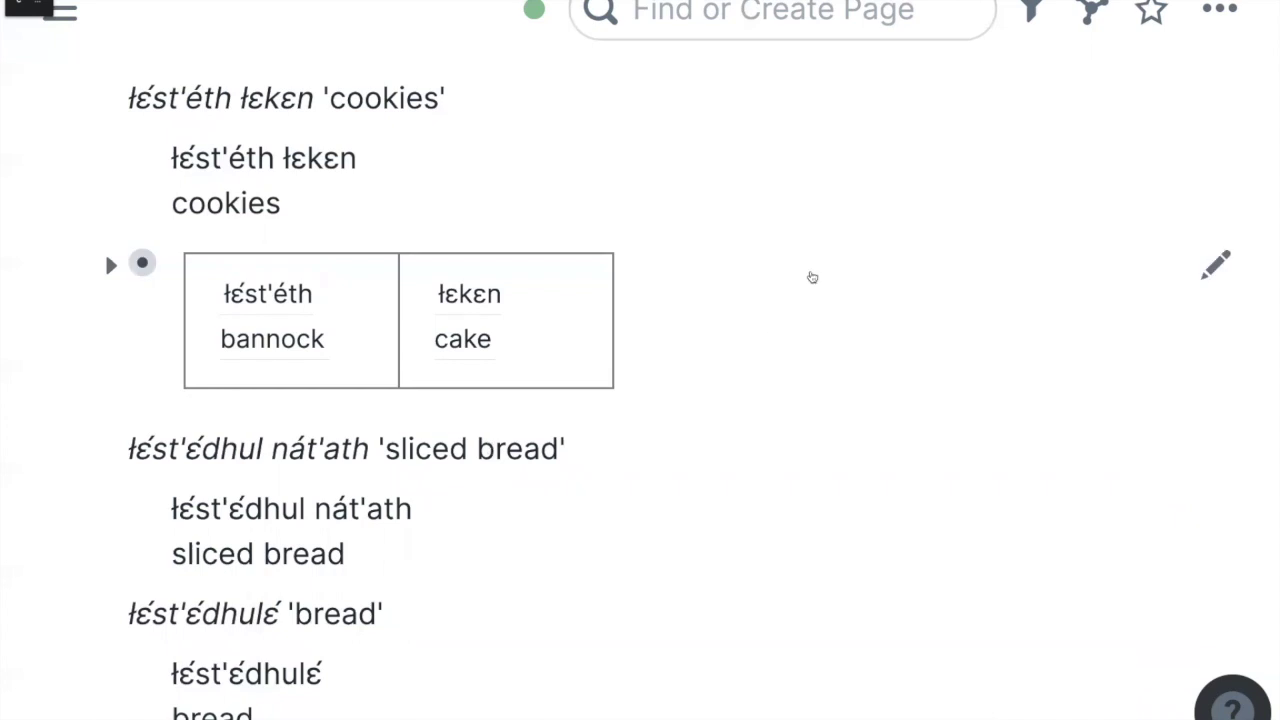
pyautogui.hotkey('ctrl', 'Down')
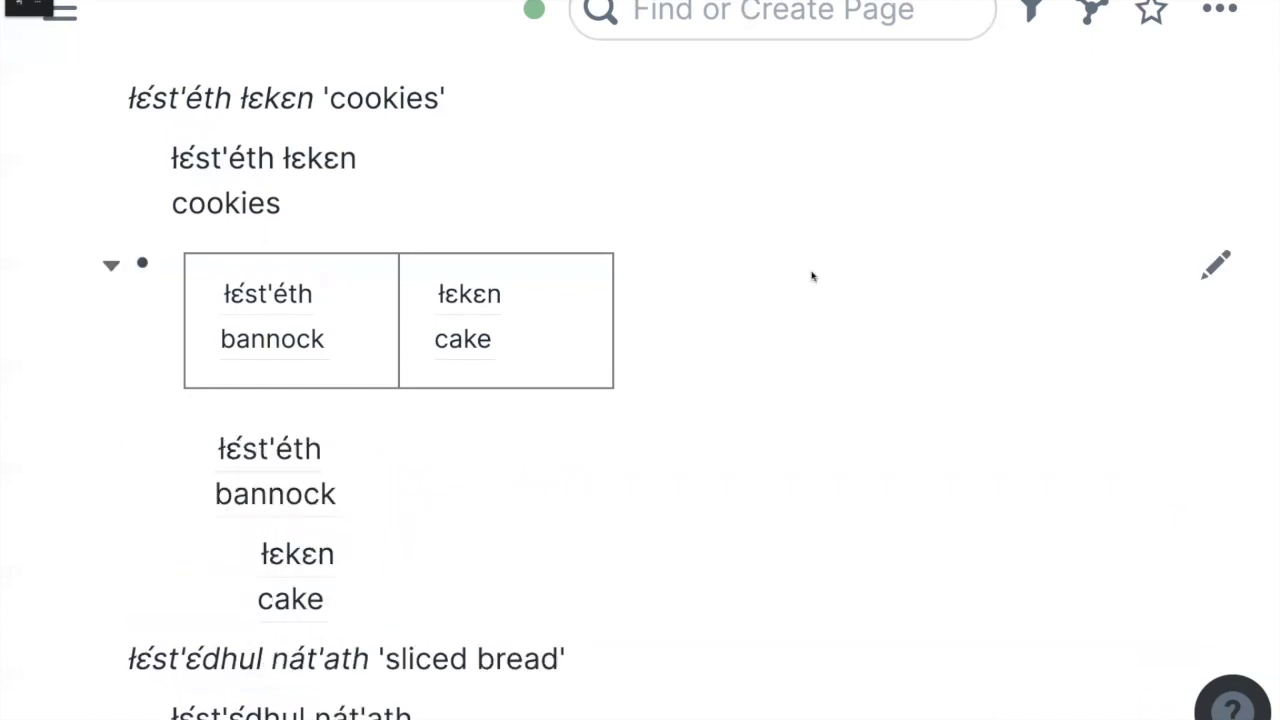
# Find the łɛkɛn 'it is sweet' entry by searching for "swee", and hyphenate its nested form as łɛ-kɛn.
pyautogui.write('swee')
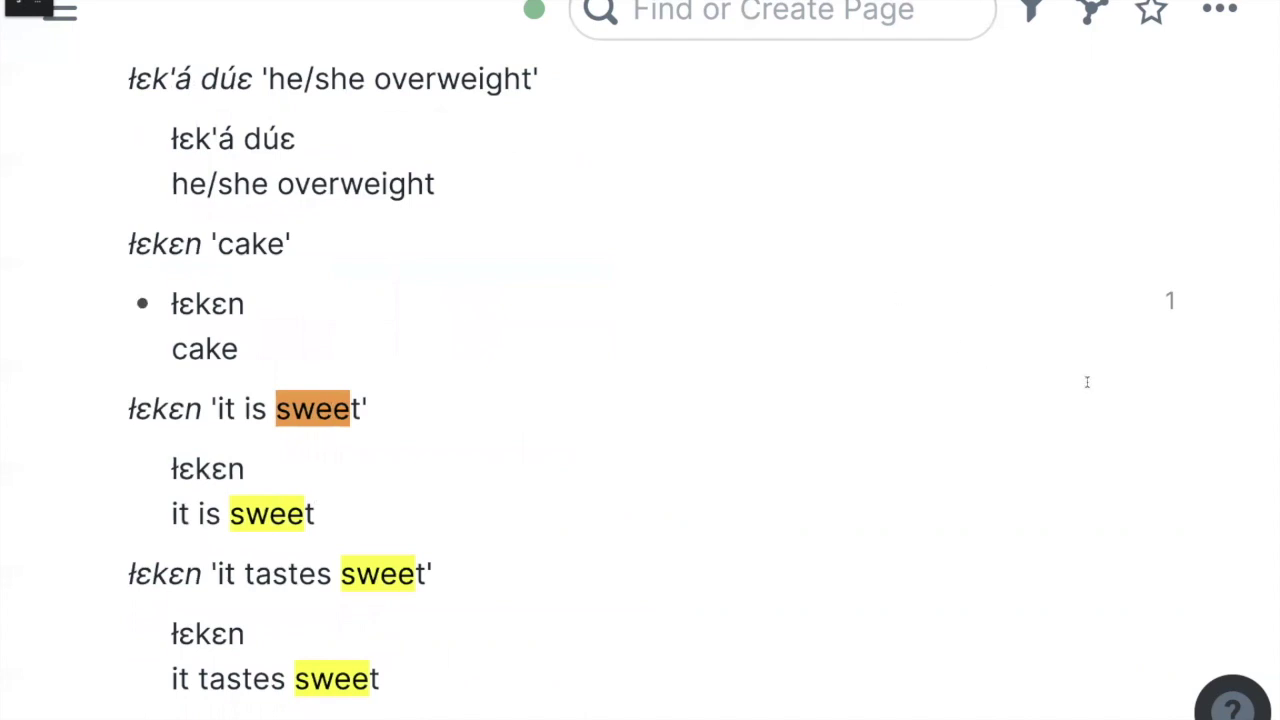
pyautogui.press('Escape')
pyautogui.press('Escape')
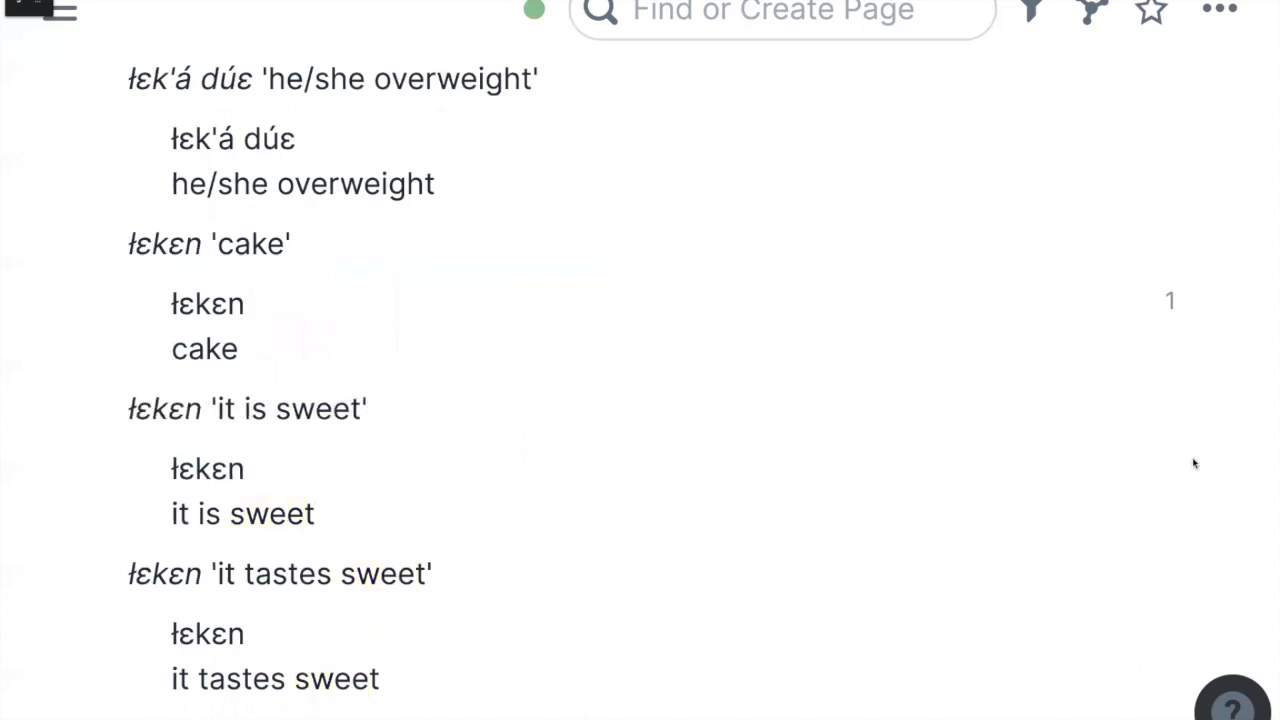
pyautogui.scroll(-4, 1194, 463)
pyautogui.scroll(1, 1194, 463)
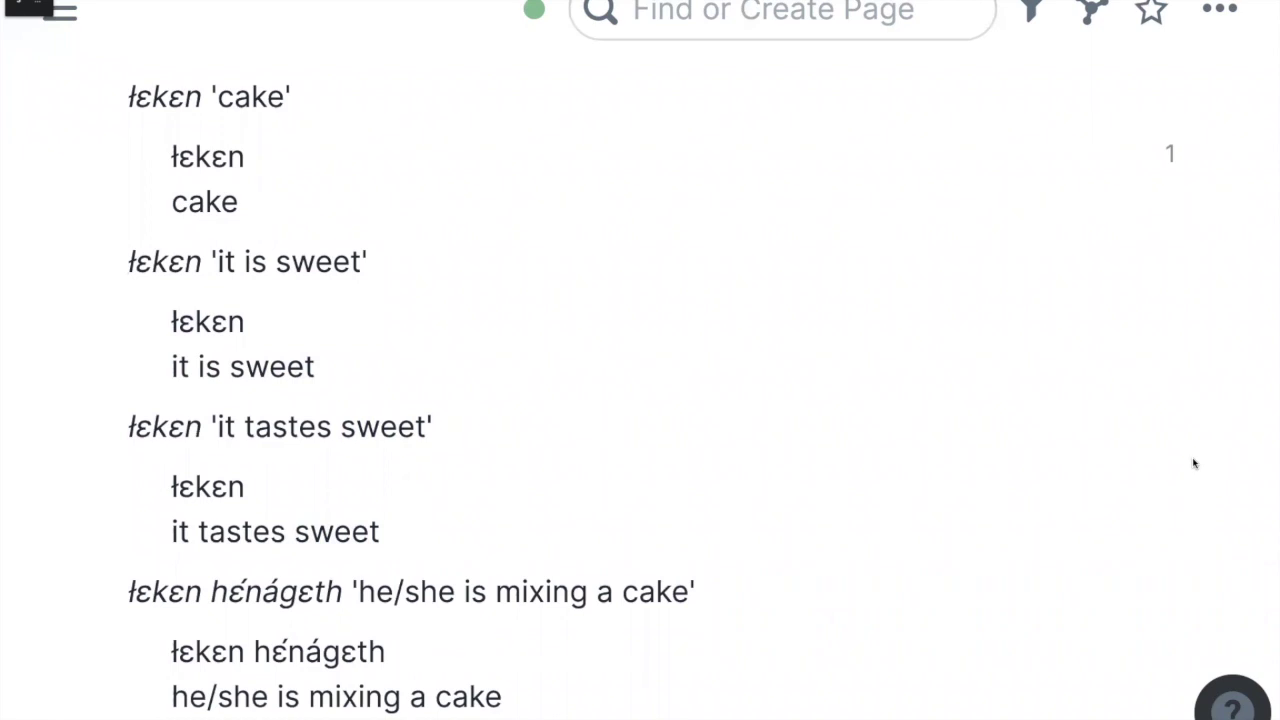
pyautogui.scroll(1, 1194, 463)
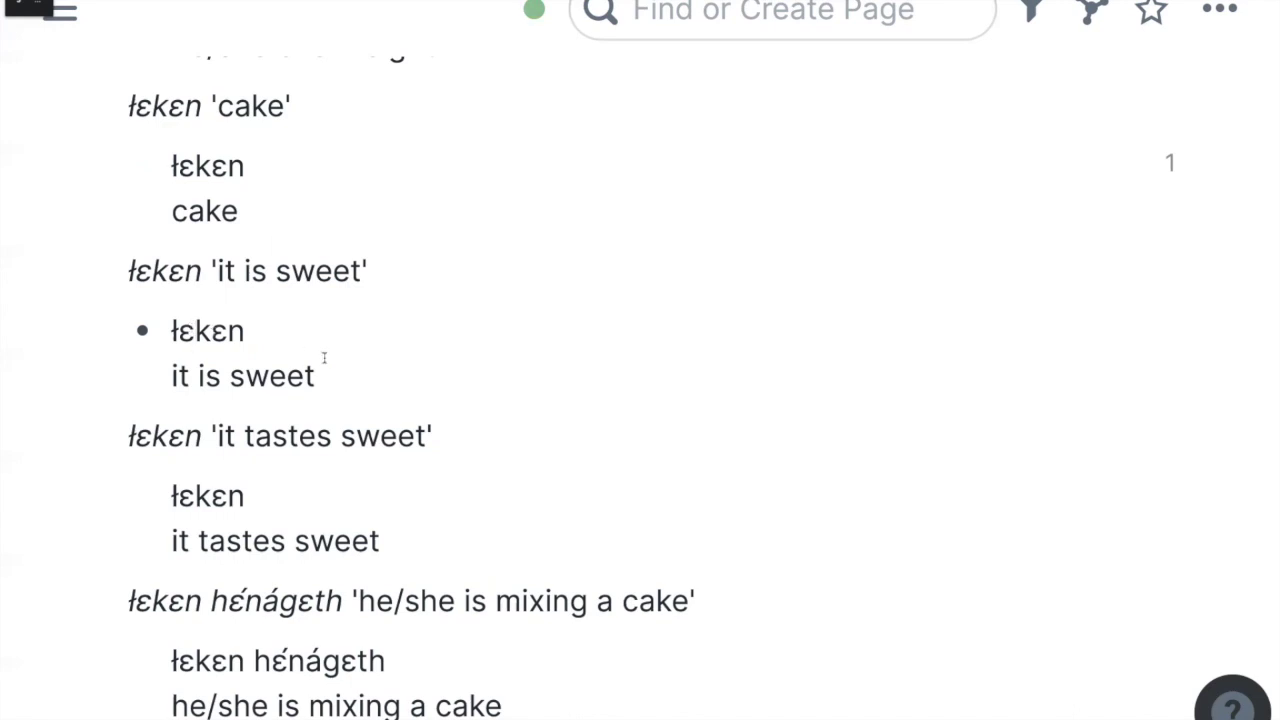
pyautogui.write('-')
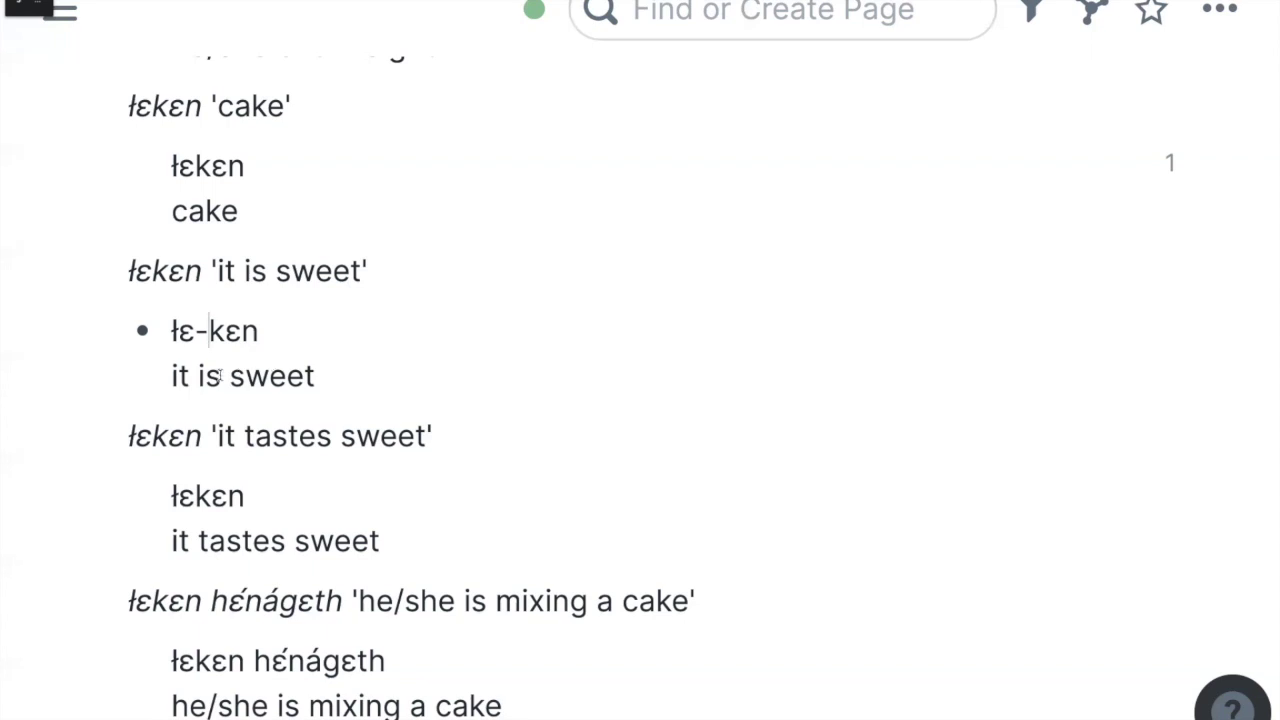
# Change the gloss line under łɛ-kɛn to TH-sweet.
pyautogui.click(223, 376)
pyautogui.press('BackSpace')
pyautogui.press('BackSpace')
pyautogui.press('BackSpace')
pyautogui.press('BackSpace')
pyautogui.press('BackSpace')
pyautogui.press('BackSpace')
pyautogui.write('TH-')
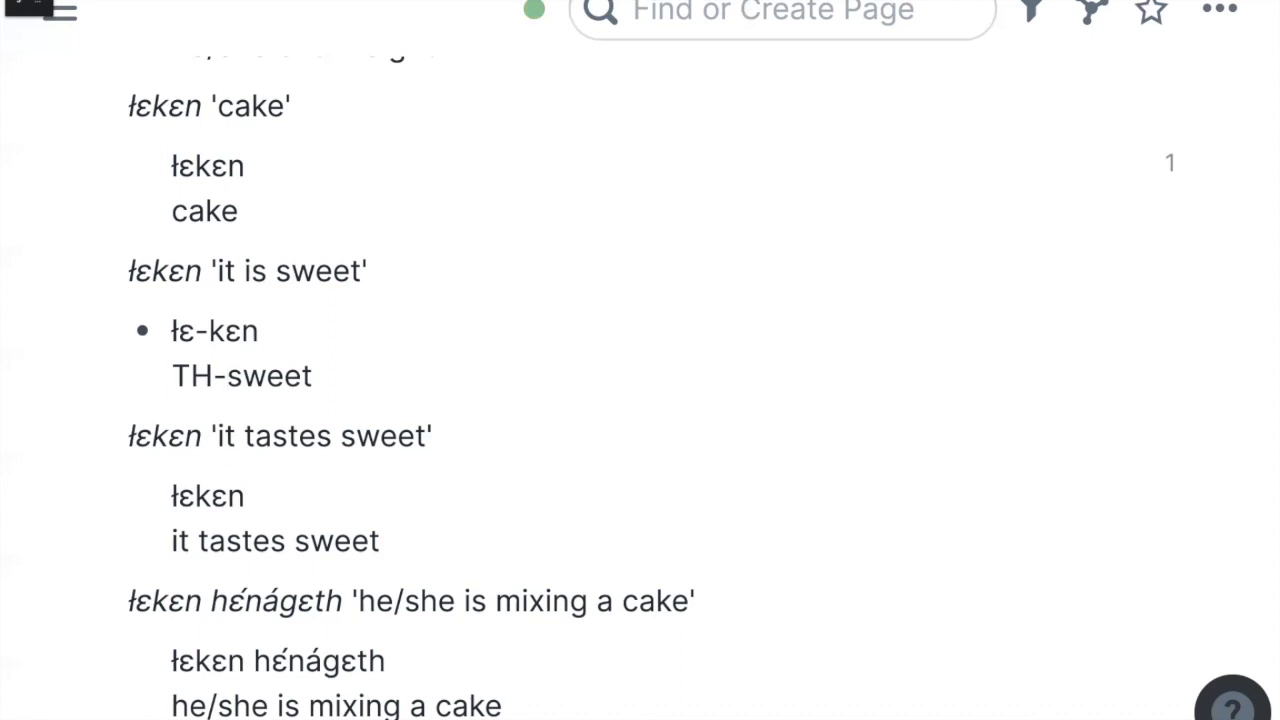
# Try "sweet" in place of TH as the gloss of the first morpheme, and restore TH.
pyautogui.click(213, 375)
pyautogui.press('BackSpace')
pyautogui.press('BackSpace')
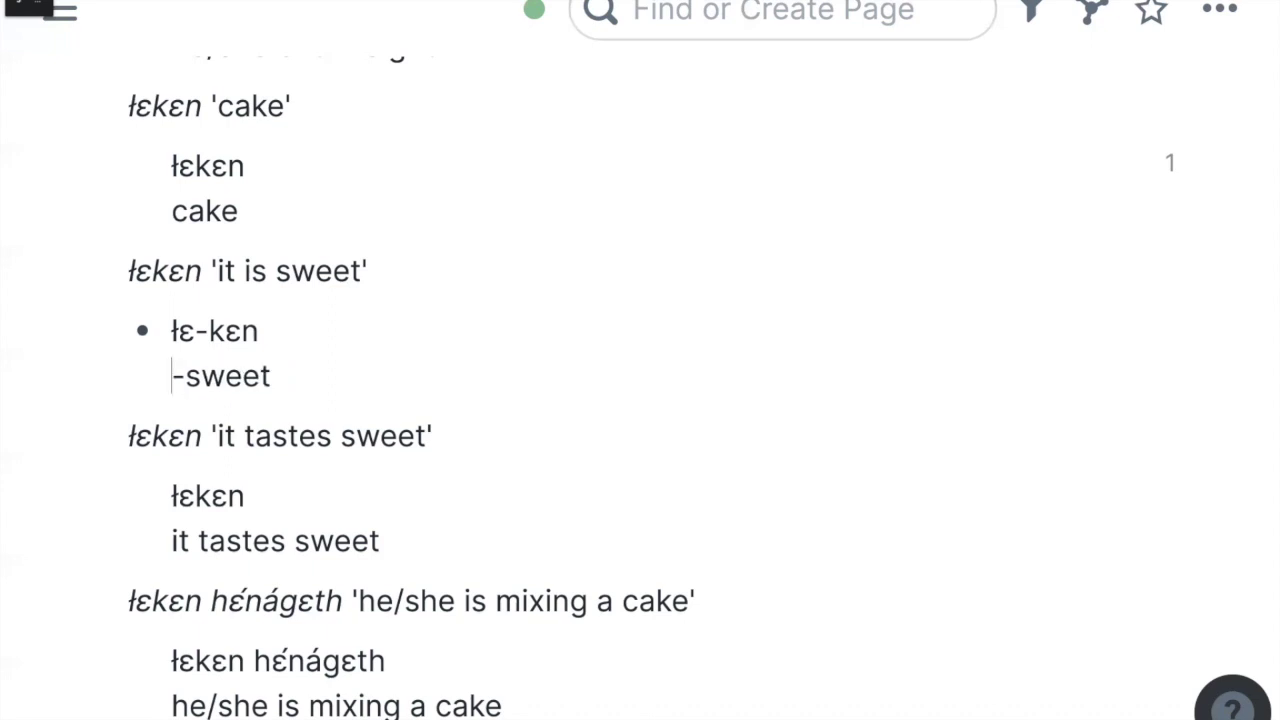
pyautogui.write('sweet')
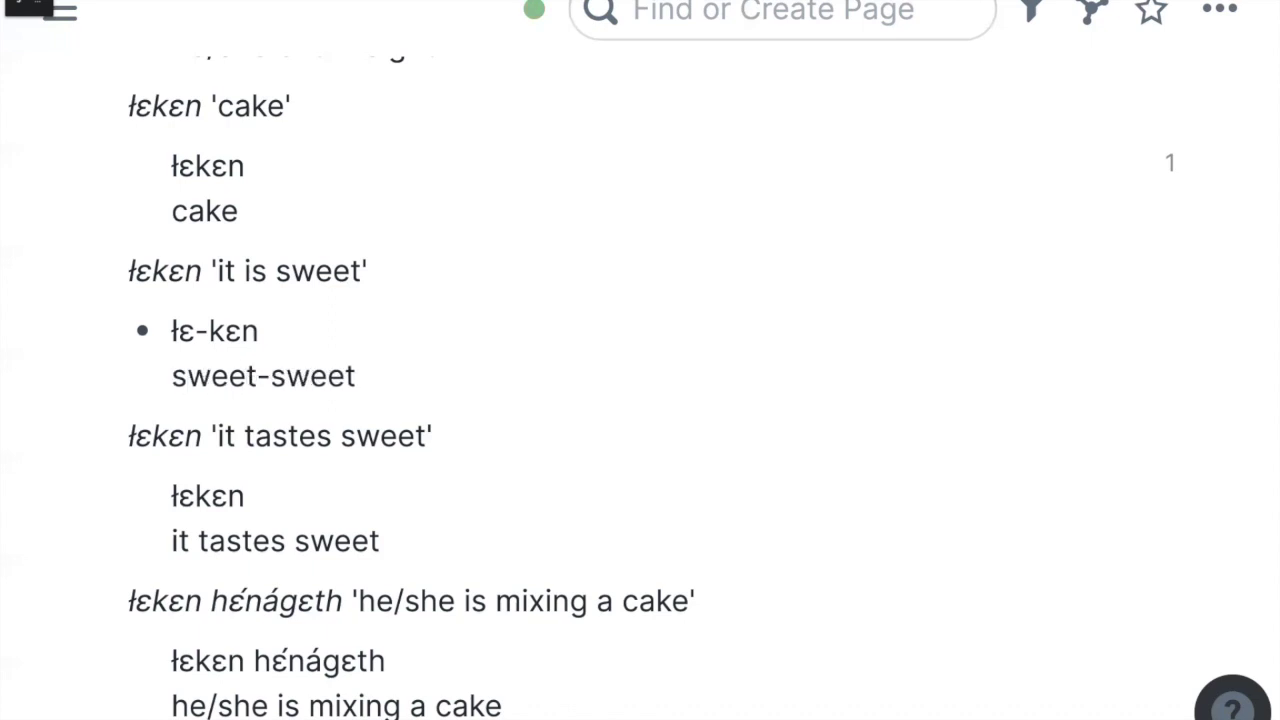
pyautogui.press('BackSpace')
pyautogui.press('BackSpace')
pyautogui.press('BackSpace')
pyautogui.press('BackSpace')
pyautogui.press('BackSpace')
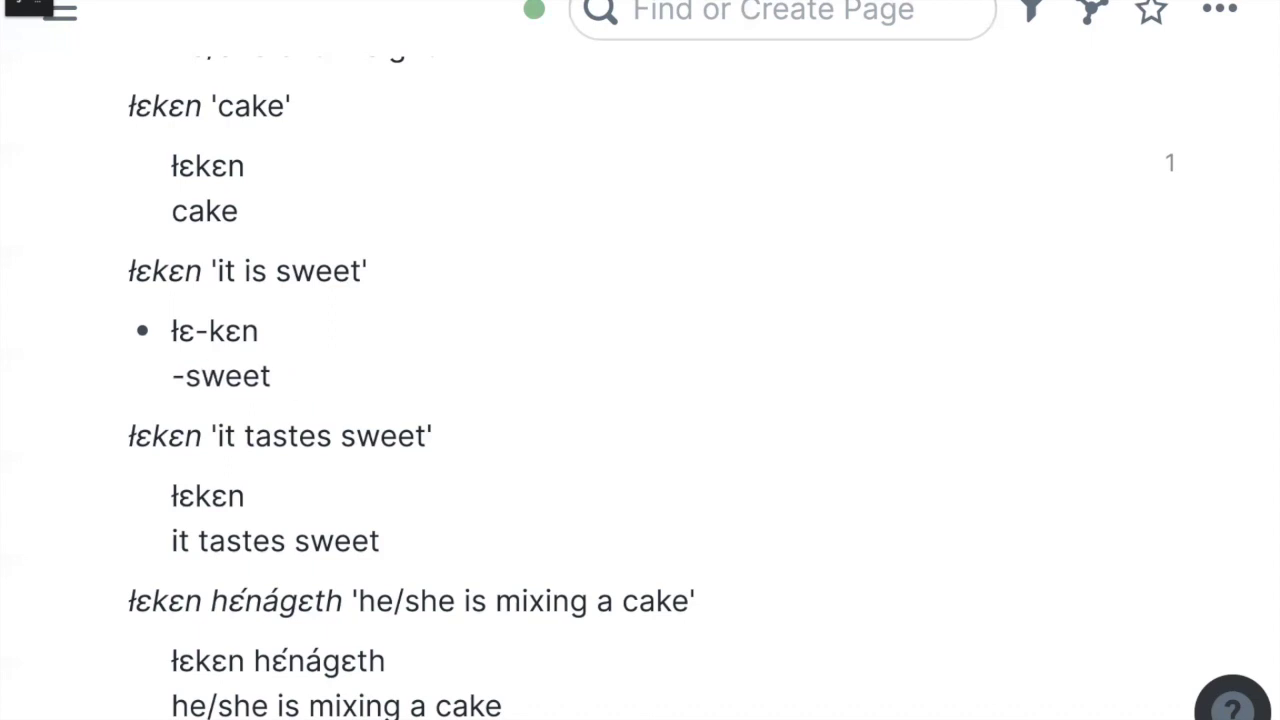
pyautogui.write('TH')
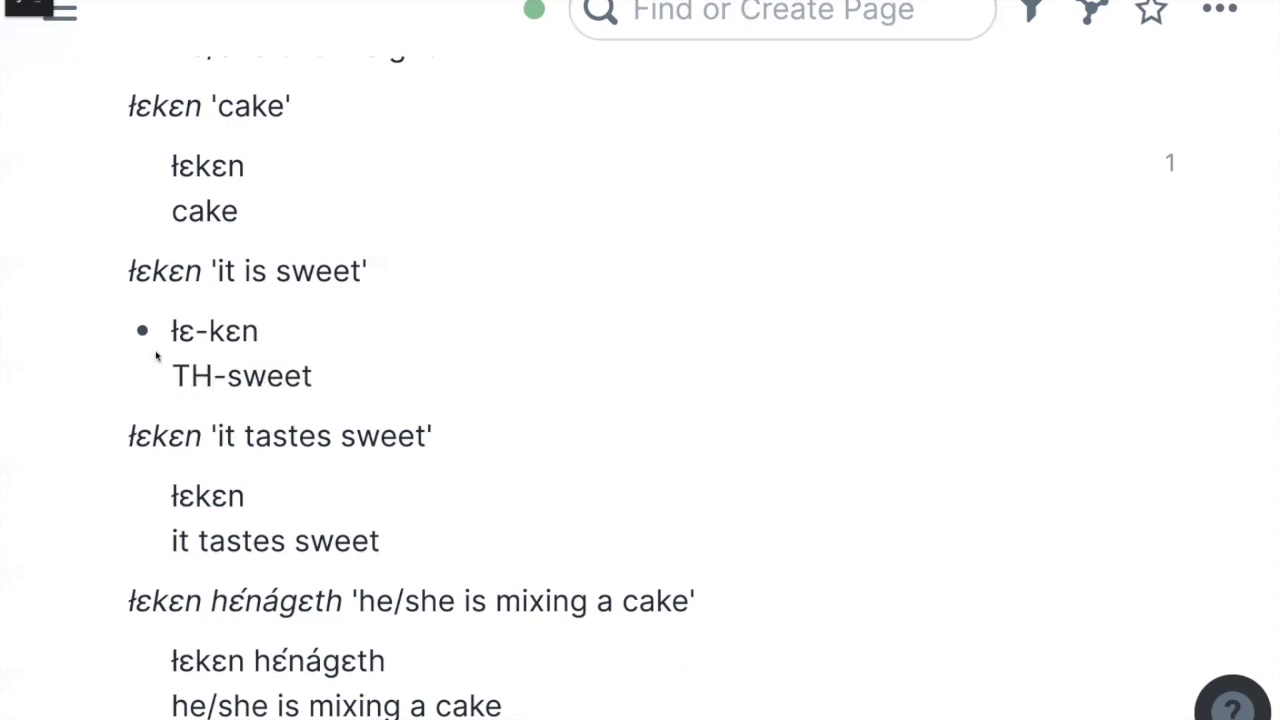
# Turn TH in the łɛ-kɛn gloss into a page link, [[TH]].
pyautogui.hotkey('shift', 'Left')
pyautogui.hotkey('shift', 'Left')
pyautogui.write('[[')
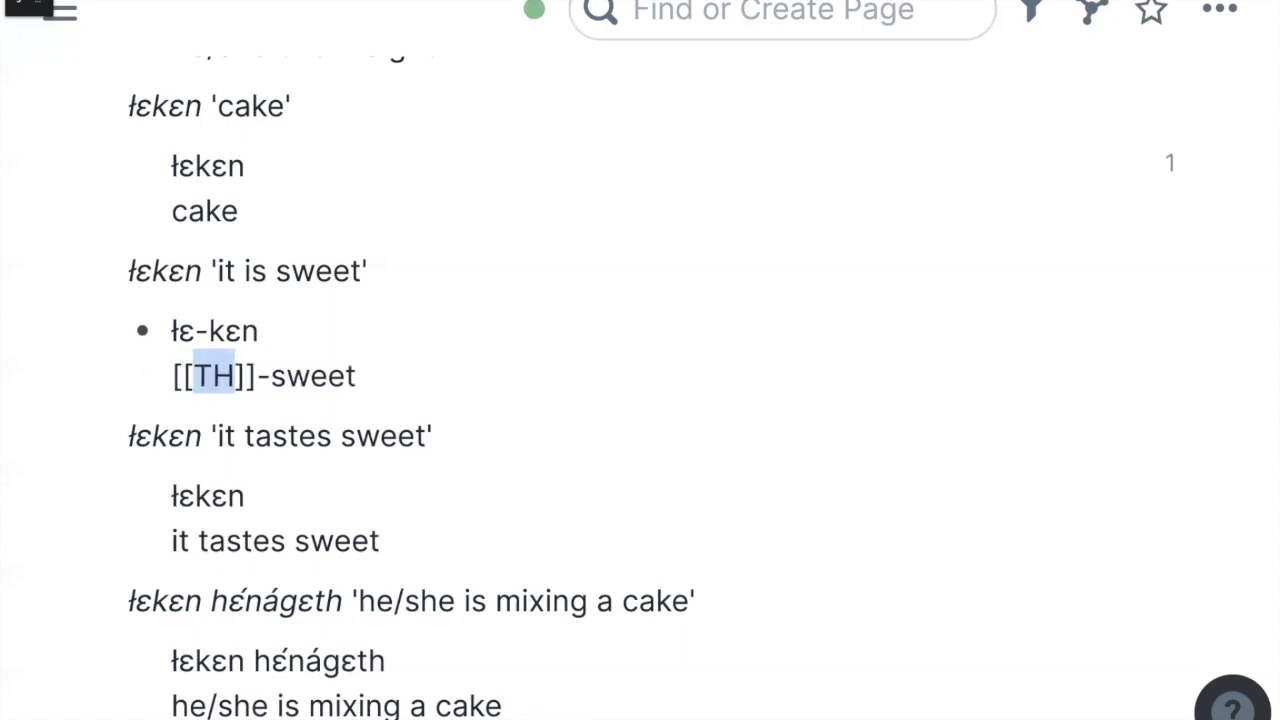
pyautogui.click(473, 345)
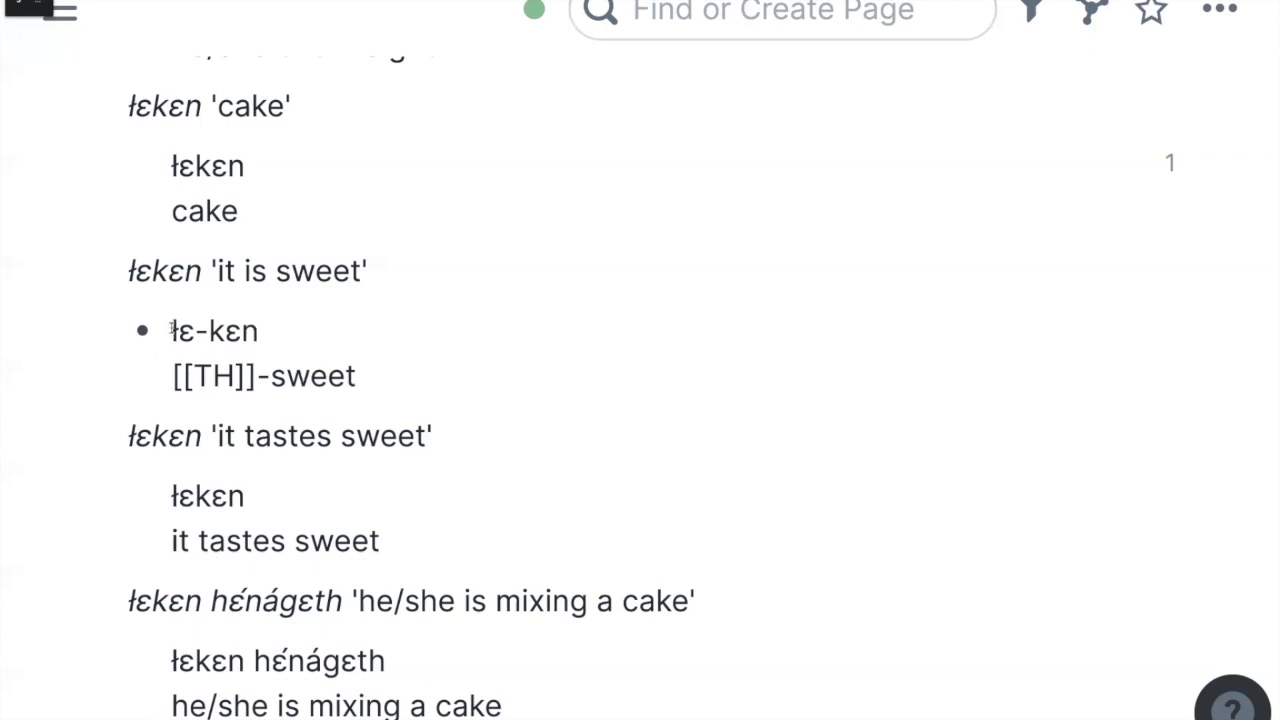
# Turn the prefix łɛ- in the nested form under łɛkɛn 'it is sweet' into a page link.
pyautogui.moveTo(172, 330); pyautogui.dragTo(212, 333)
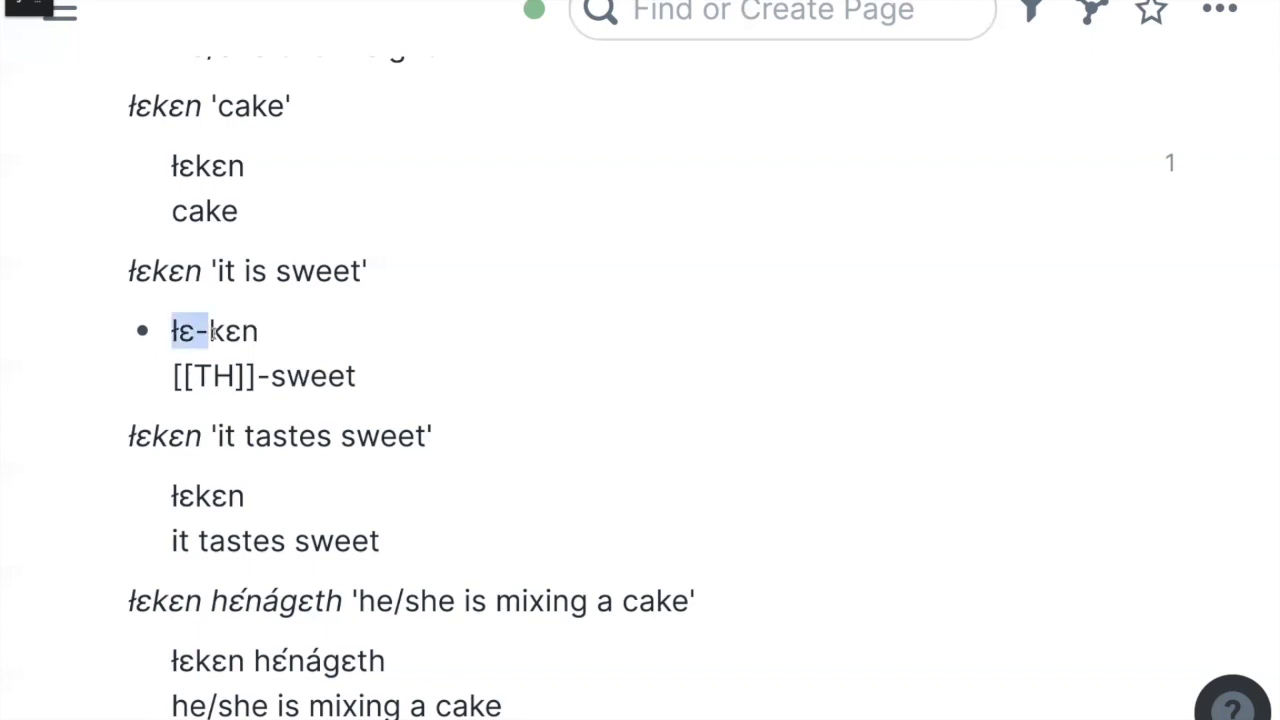
pyautogui.write('[[')
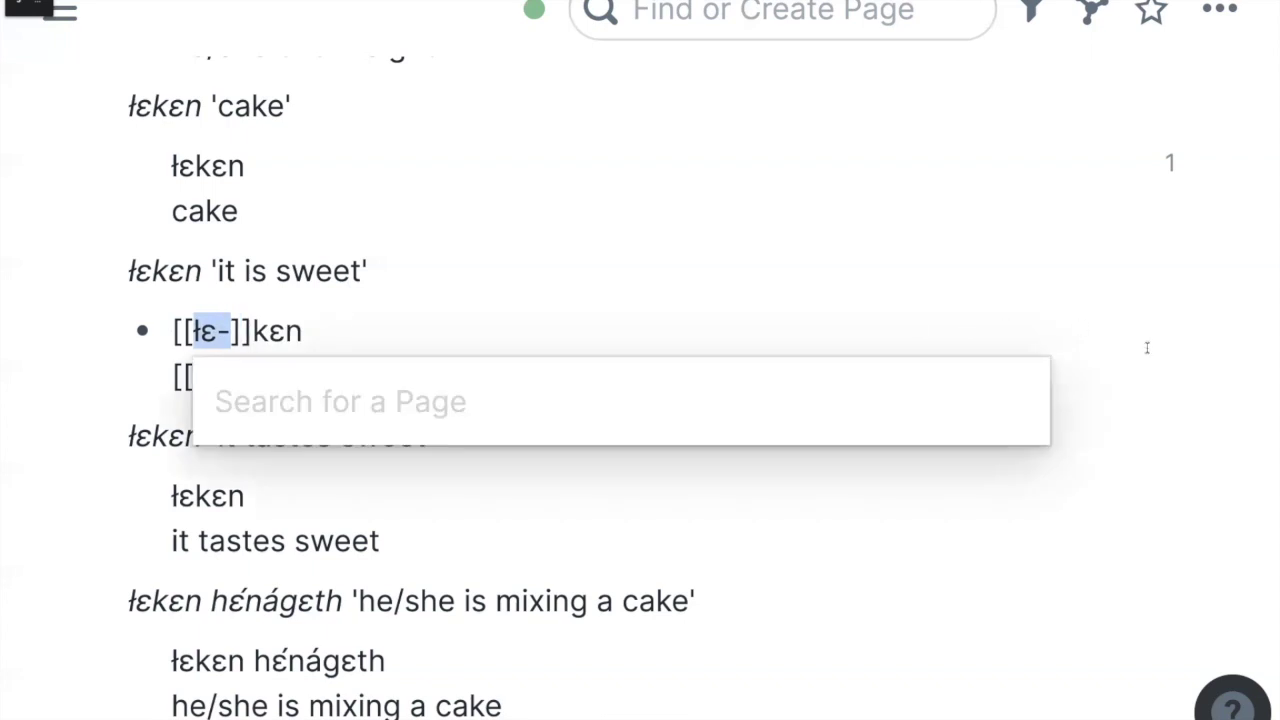
pyautogui.press('Escape')
pyautogui.click(1208, 466)
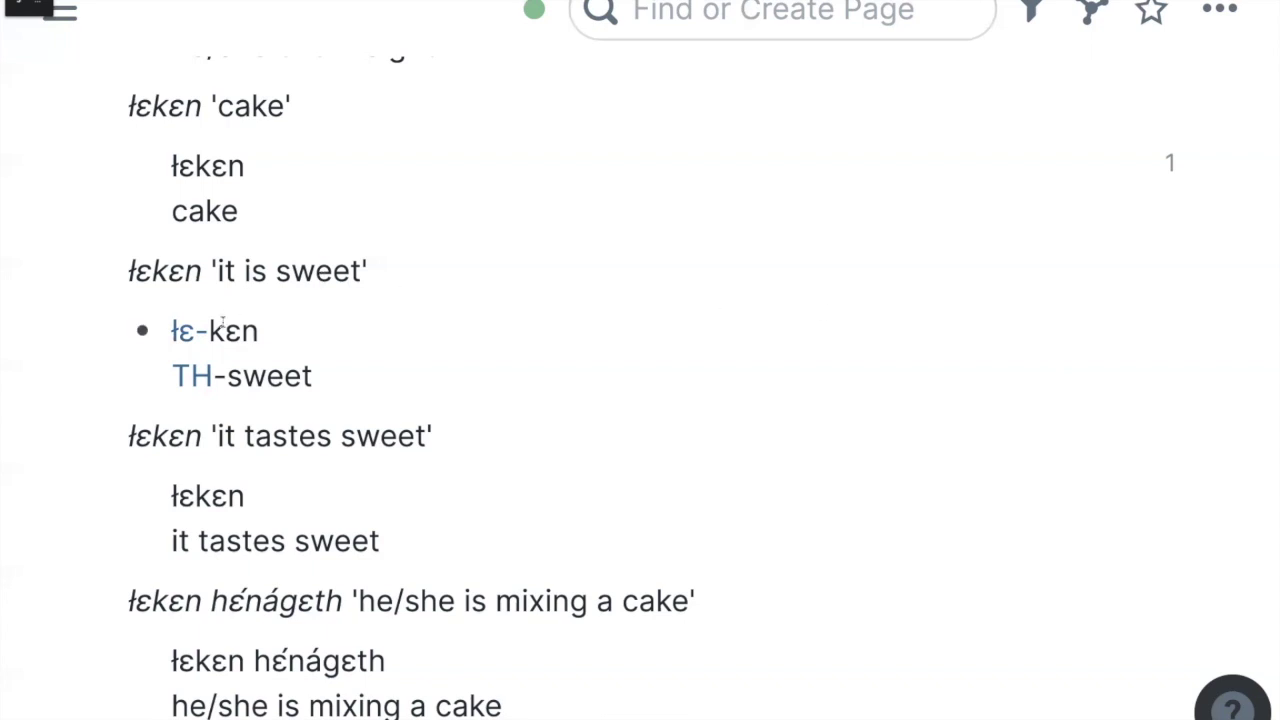
# Insert the prefix s- before kɛn, and add the page link [[IPFV.1SG.SBJ]] before sweet in the gloss line.
pyautogui.click(214, 330)
pyautogui.write('s-')
pyautogui.click(272, 377)
pyautogui.write('[[TH')
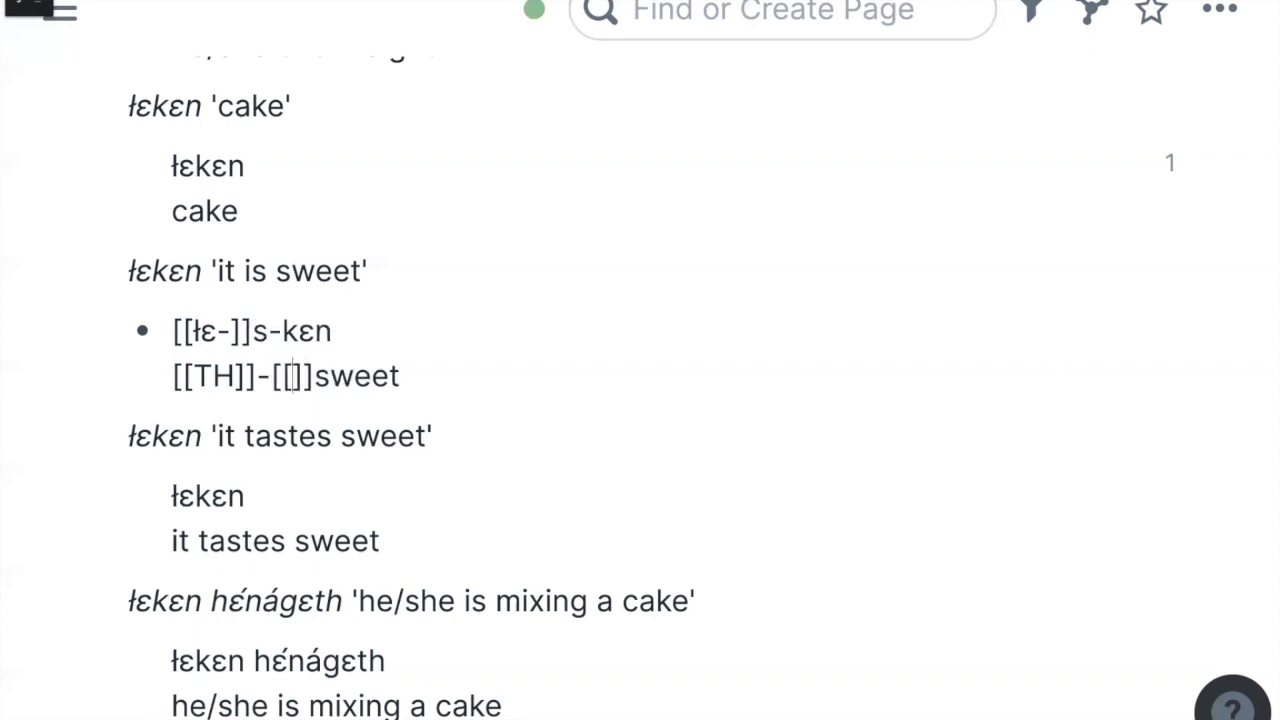
pyautogui.write('1')
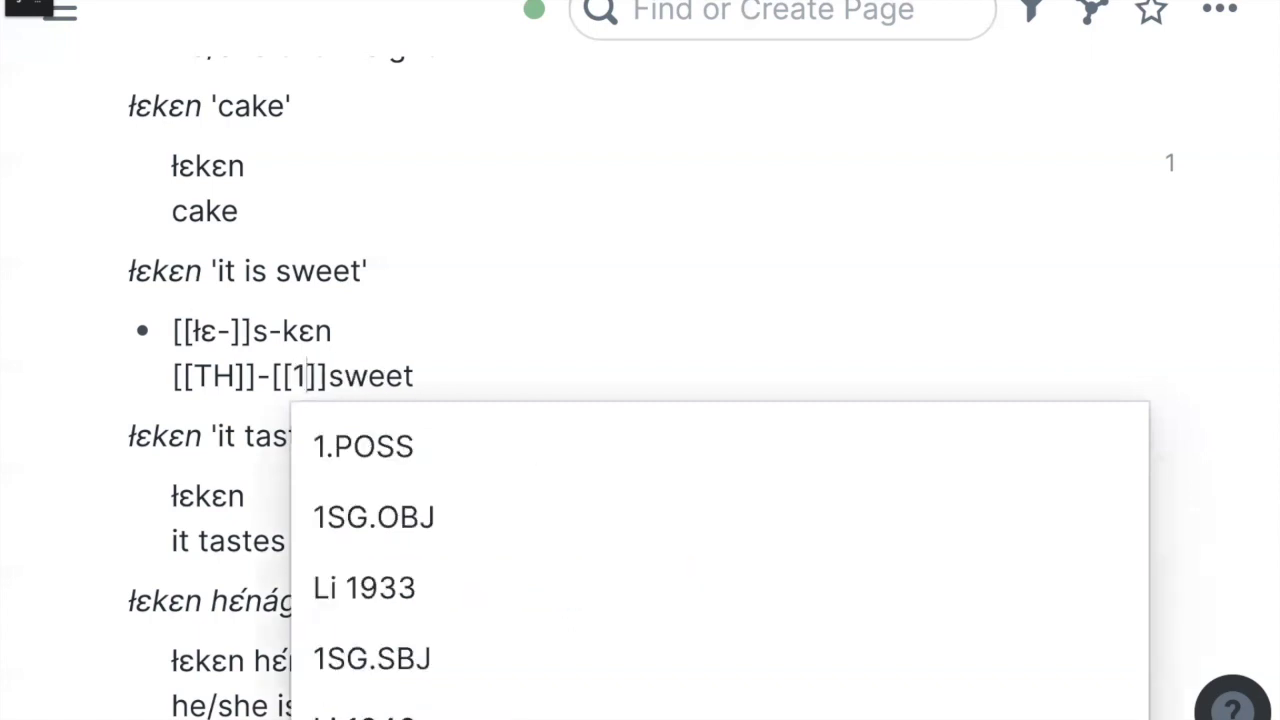
pyautogui.press('BackSpace')
pyautogui.write('I')
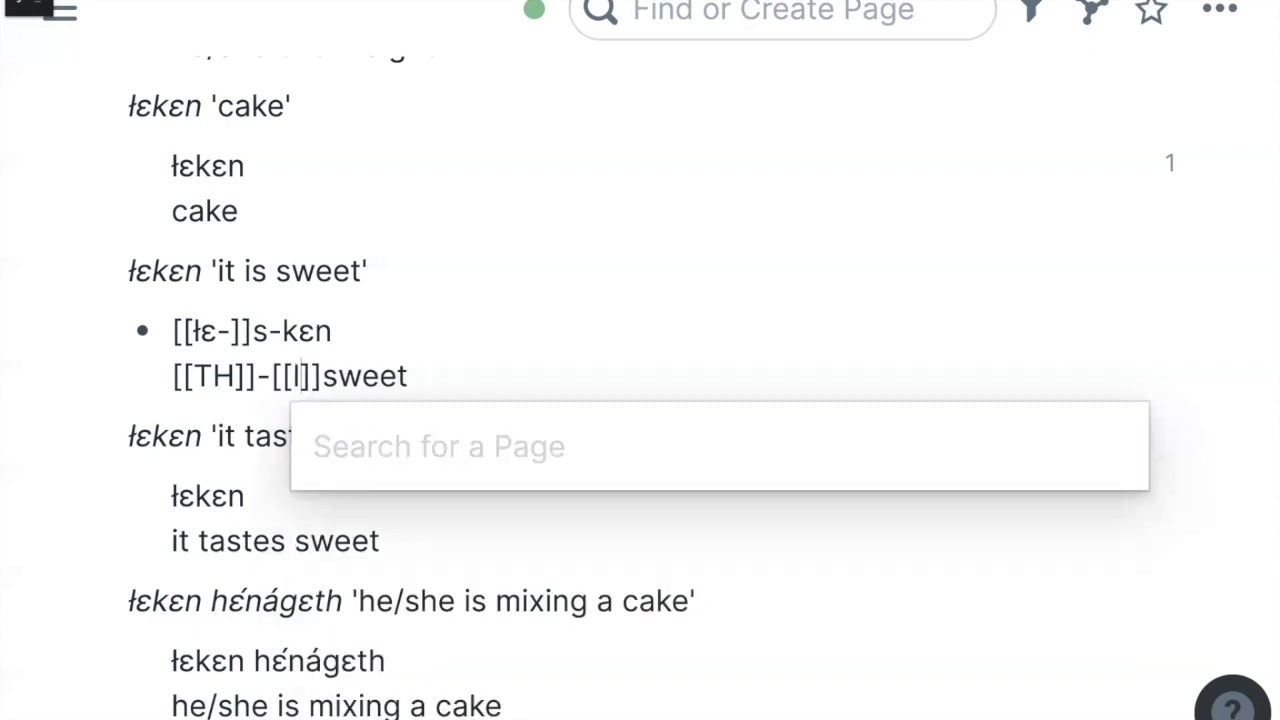
pyautogui.write('PFV.1SG')
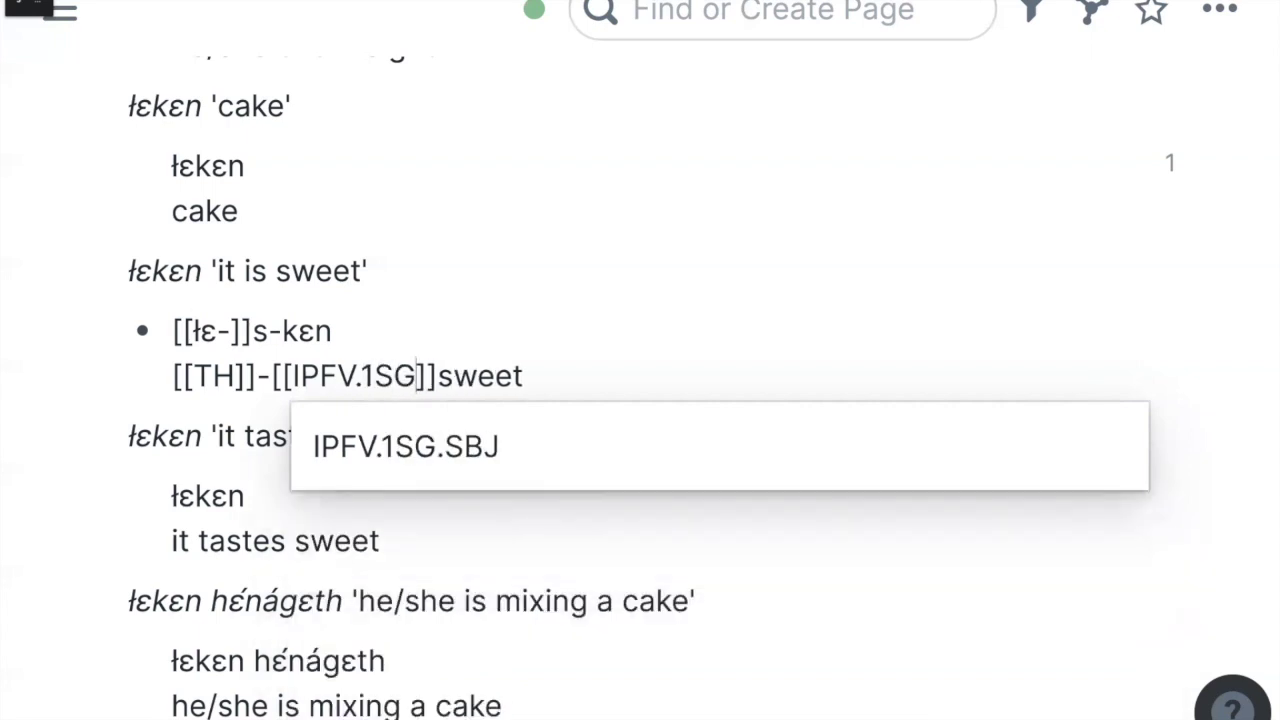
pyautogui.click(360, 458)
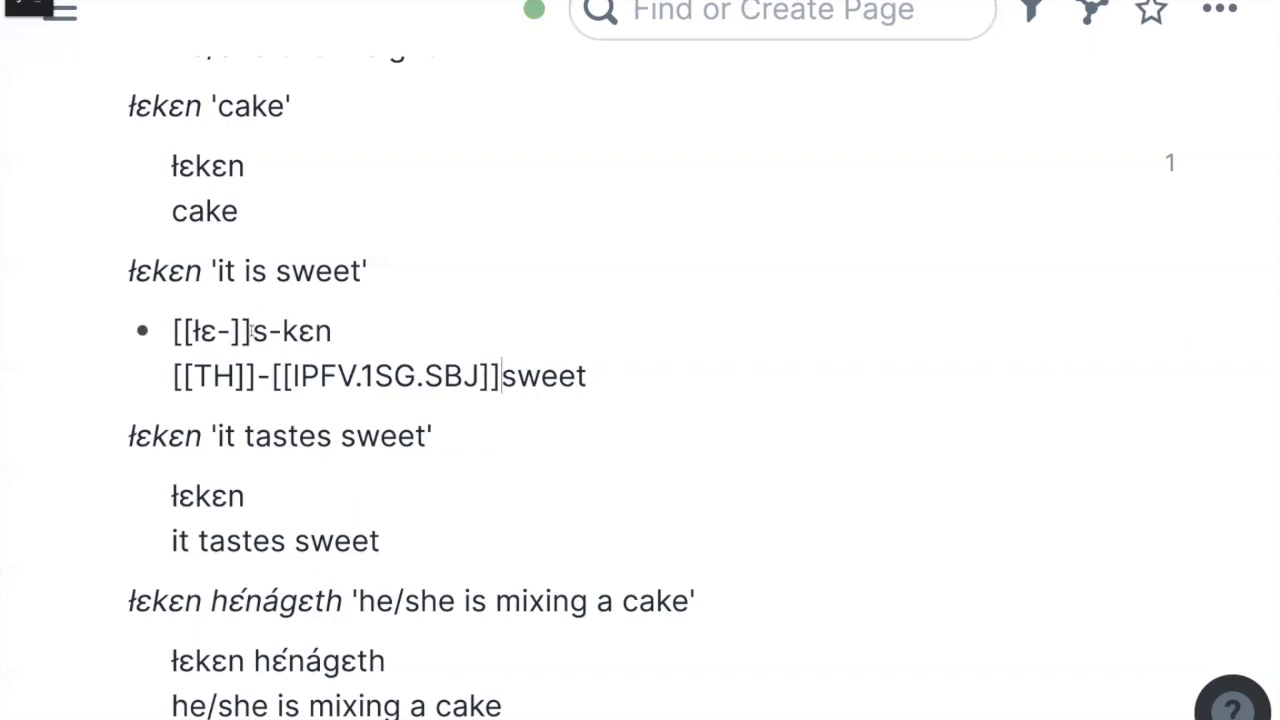
# Turn the prefix s- before kɛn into a page link, [[s-]].
pyautogui.moveTo(252, 331); pyautogui.dragTo(282, 331)
pyautogui.write('[[')
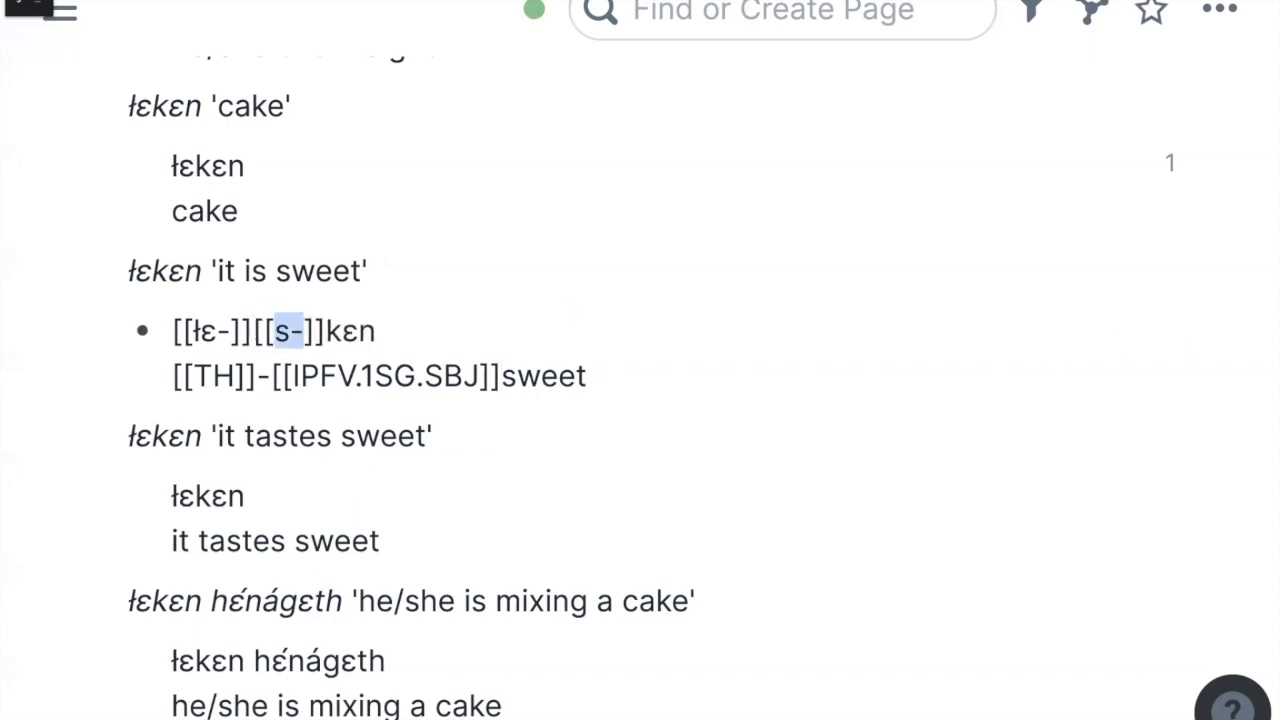
pyautogui.click(1203, 315)
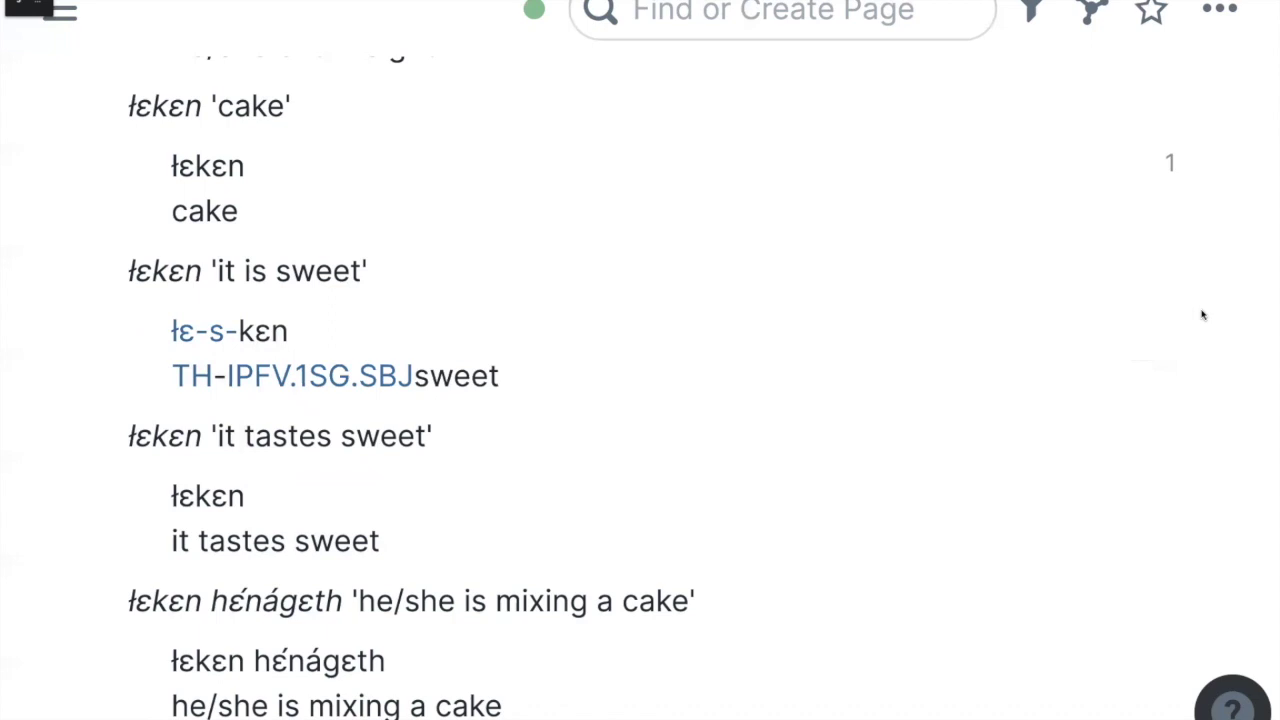
# Replace the s in the linked second prefix with Ø, making the link [[Ø-]].
pyautogui.scroll(-1, 1058, 293)
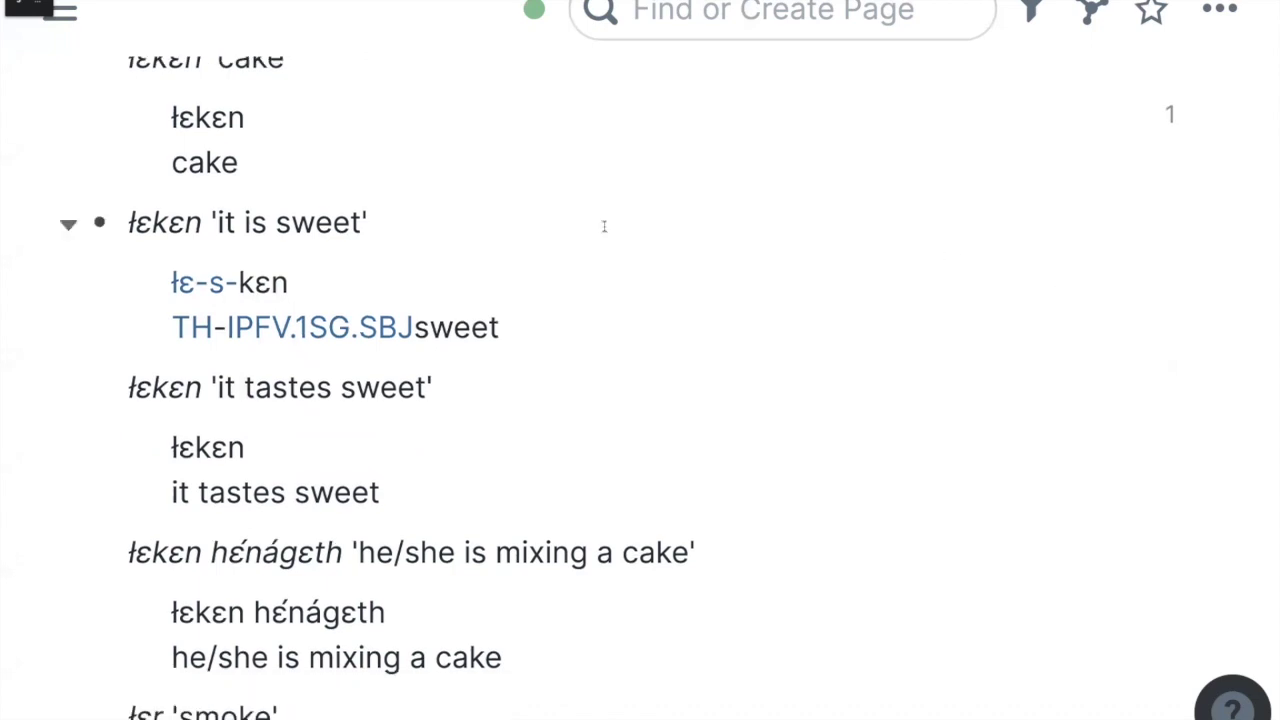
pyautogui.click(306, 282)
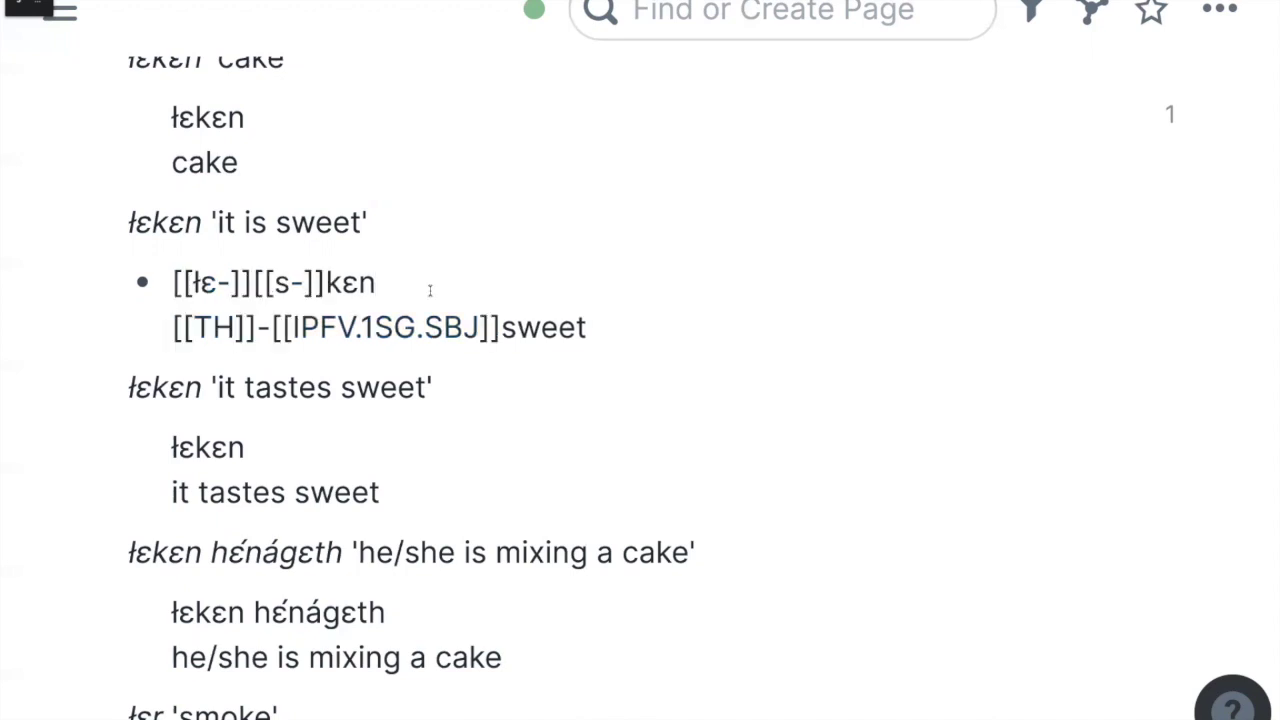
pyautogui.press('Left')
pyautogui.press('Left')
pyautogui.press('Left')
pyautogui.press('Left')
pyautogui.press('Left')
pyautogui.press('Left')
pyautogui.press('BackSpace')
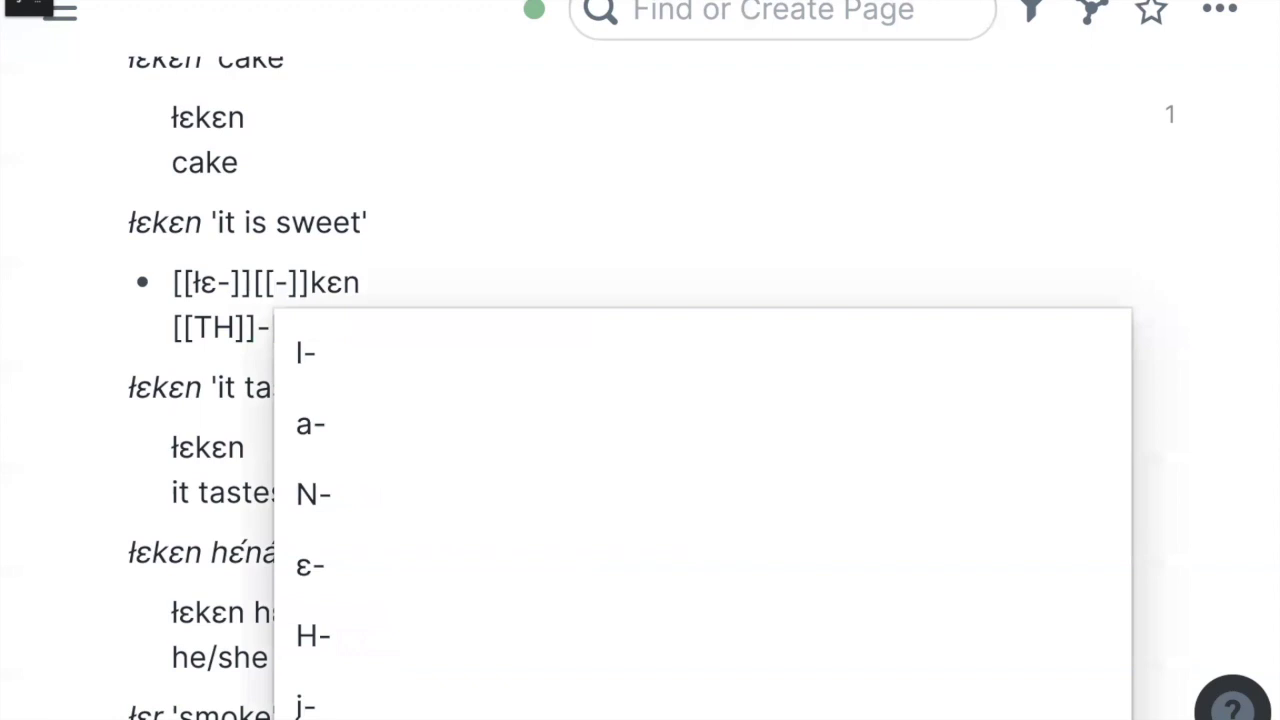
pyautogui.write('Ø')
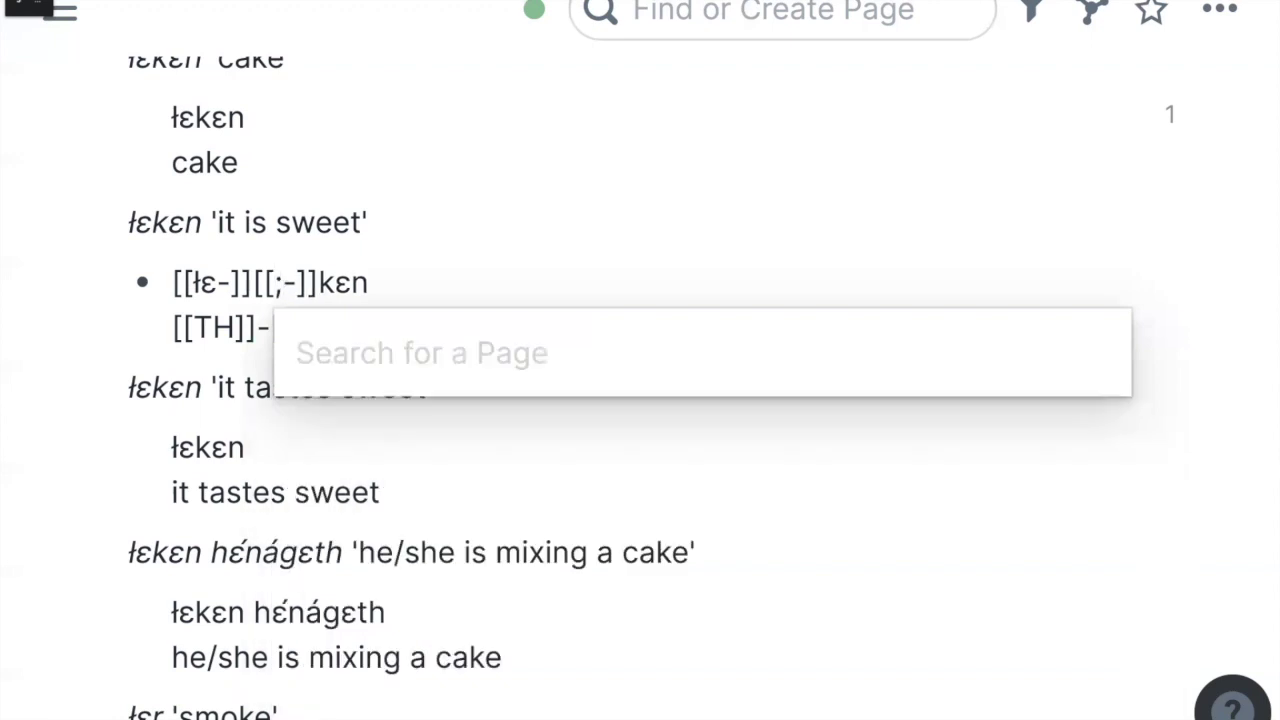
pyautogui.click(1217, 306)
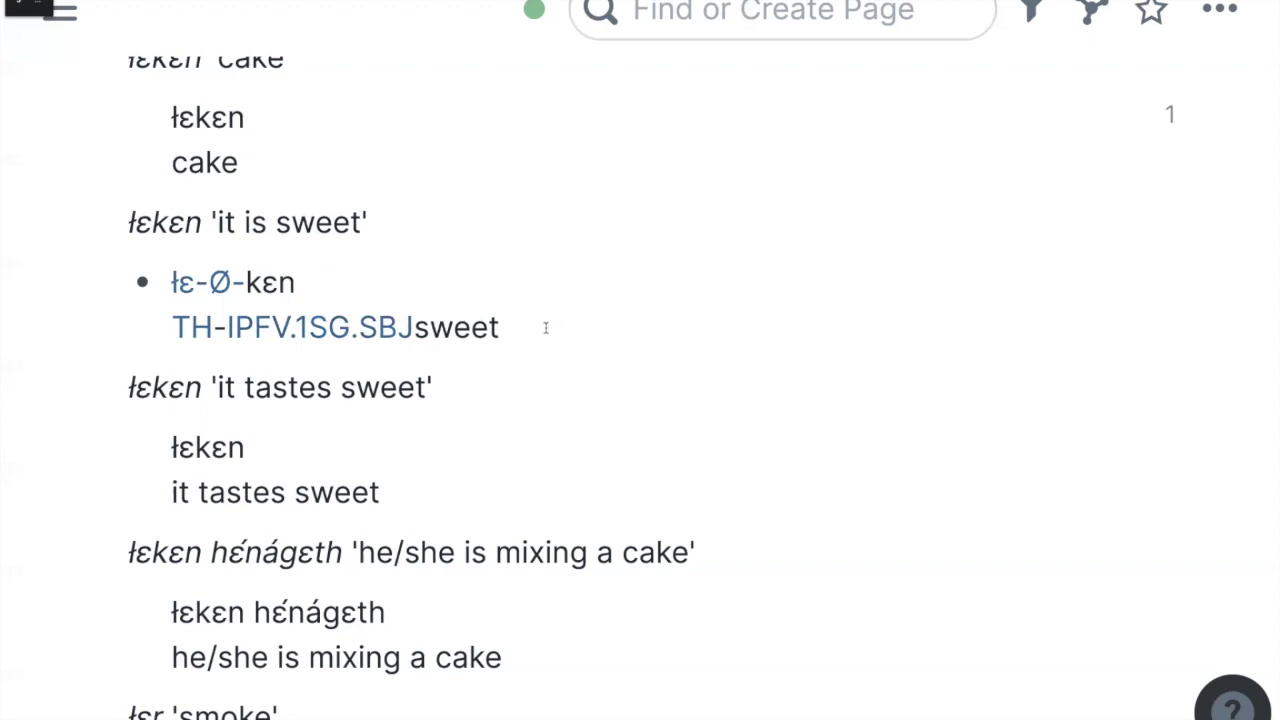
# Add a hyphen between the linked subject gloss and sweet in the gloss line.
pyautogui.click(545, 327)
pyautogui.press('Left')
pyautogui.press('Left')
pyautogui.press('Left')
pyautogui.press('Left')
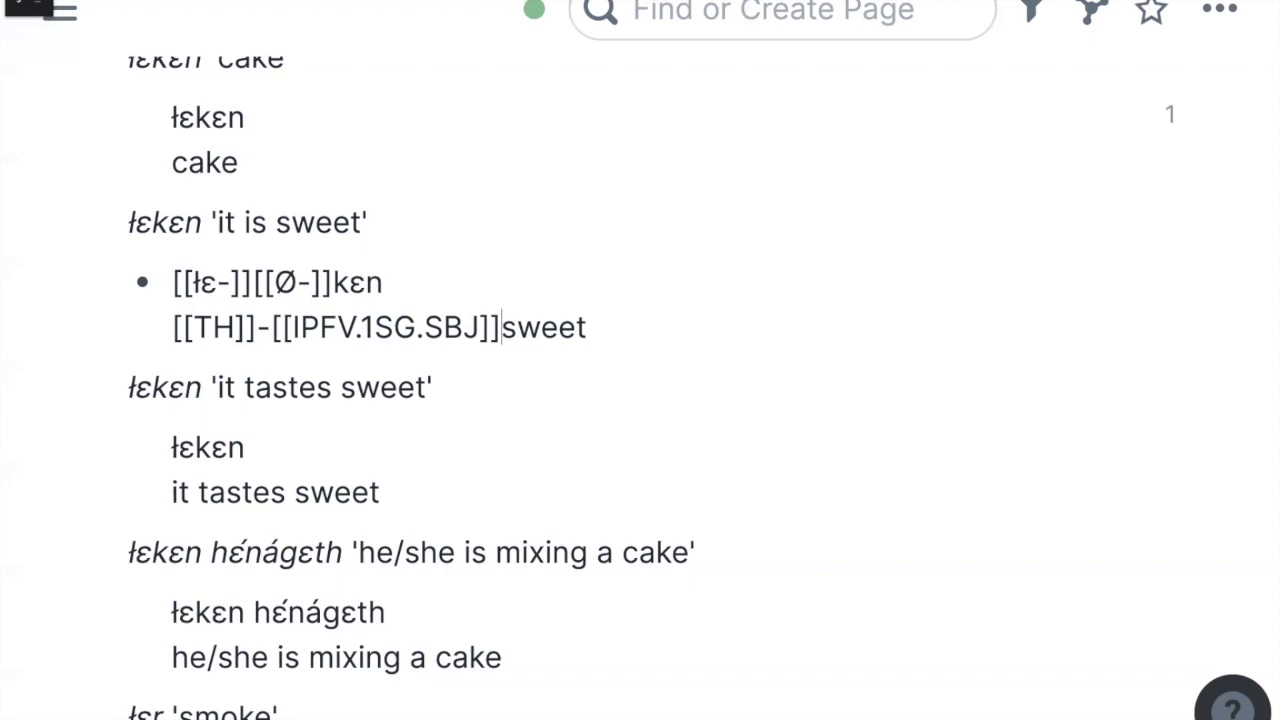
pyautogui.write('-')
# Change the person in the linked subject gloss from first to third, making the link [[IPFV.3SG.SBJ]].
pyautogui.press('Left')
pyautogui.press('Left')
pyautogui.press('Left')
pyautogui.press('Left')
pyautogui.press('Left')
pyautogui.press('Left')
pyautogui.press('Left')
pyautogui.press('Left')
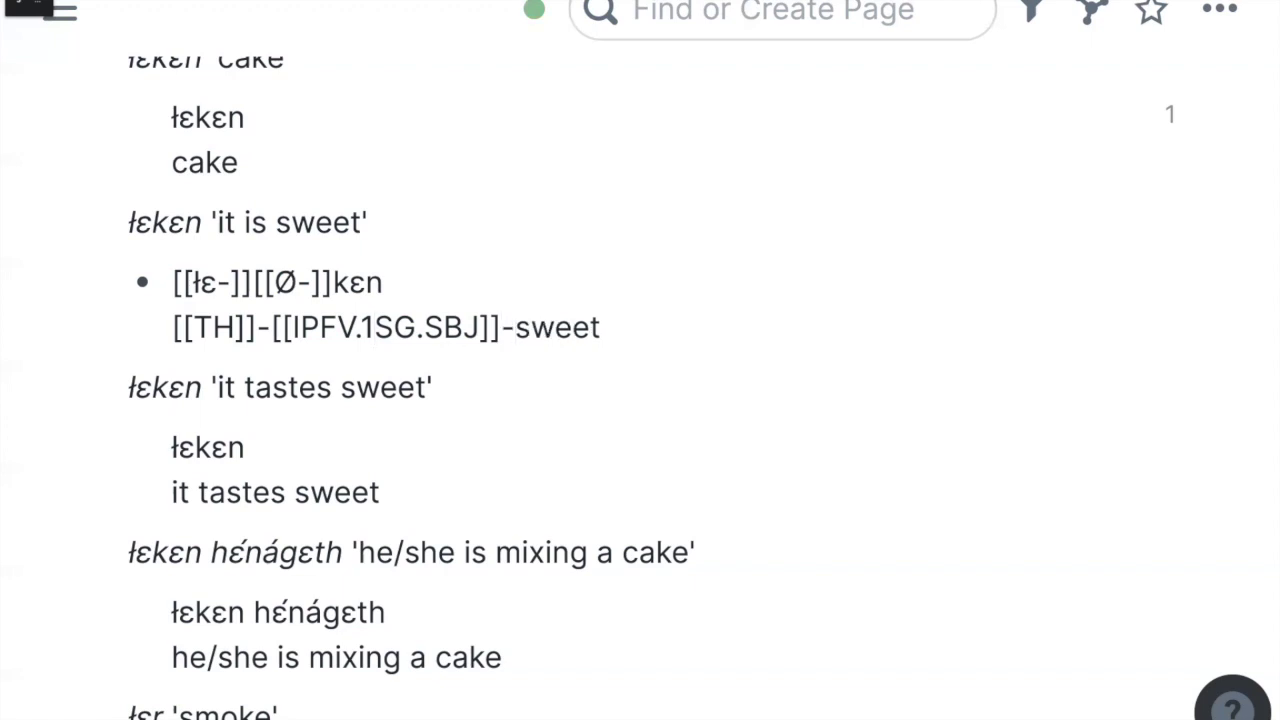
pyautogui.press('BackSpace')
pyautogui.write('3')
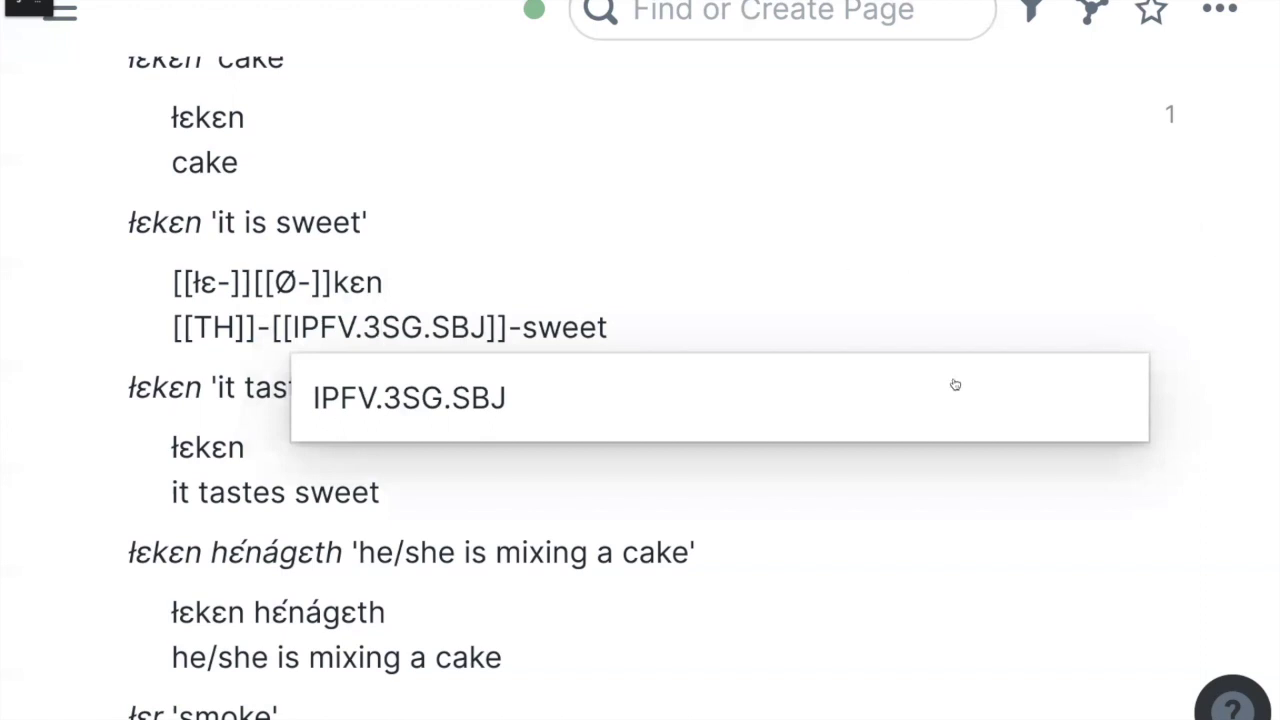
pyautogui.click(1218, 295)
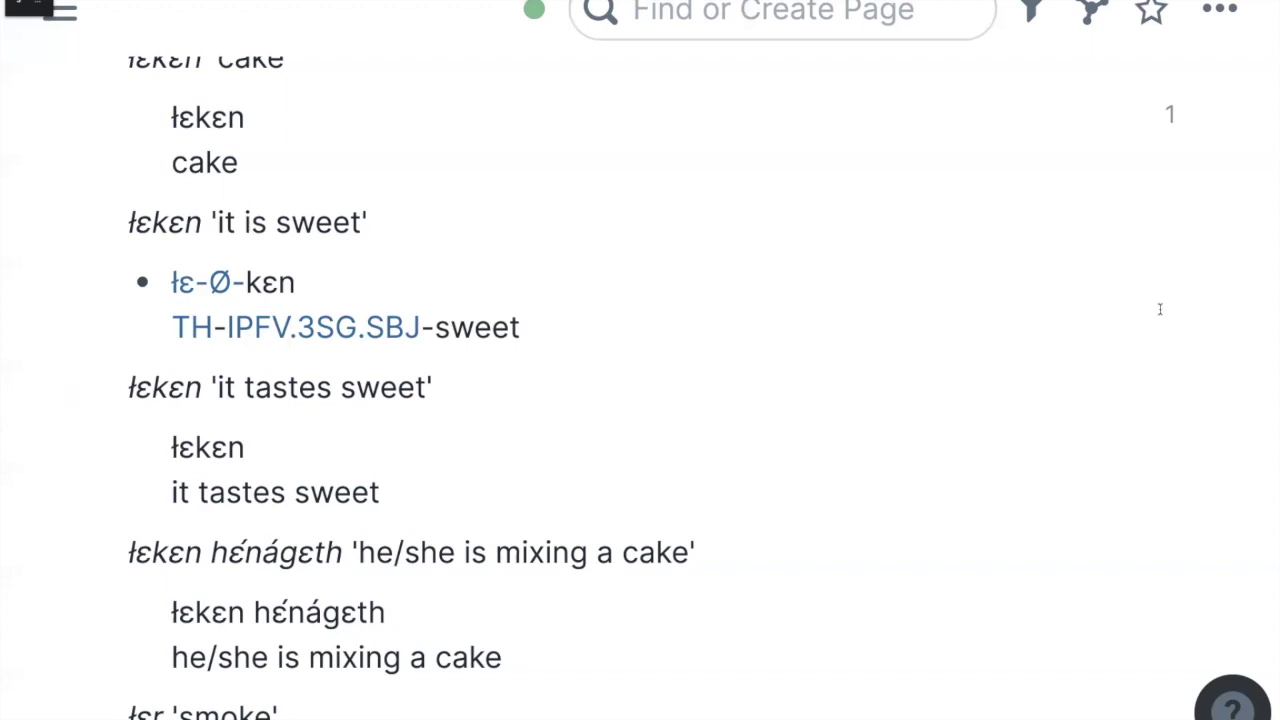
pyautogui.scroll(1, 1160, 309)
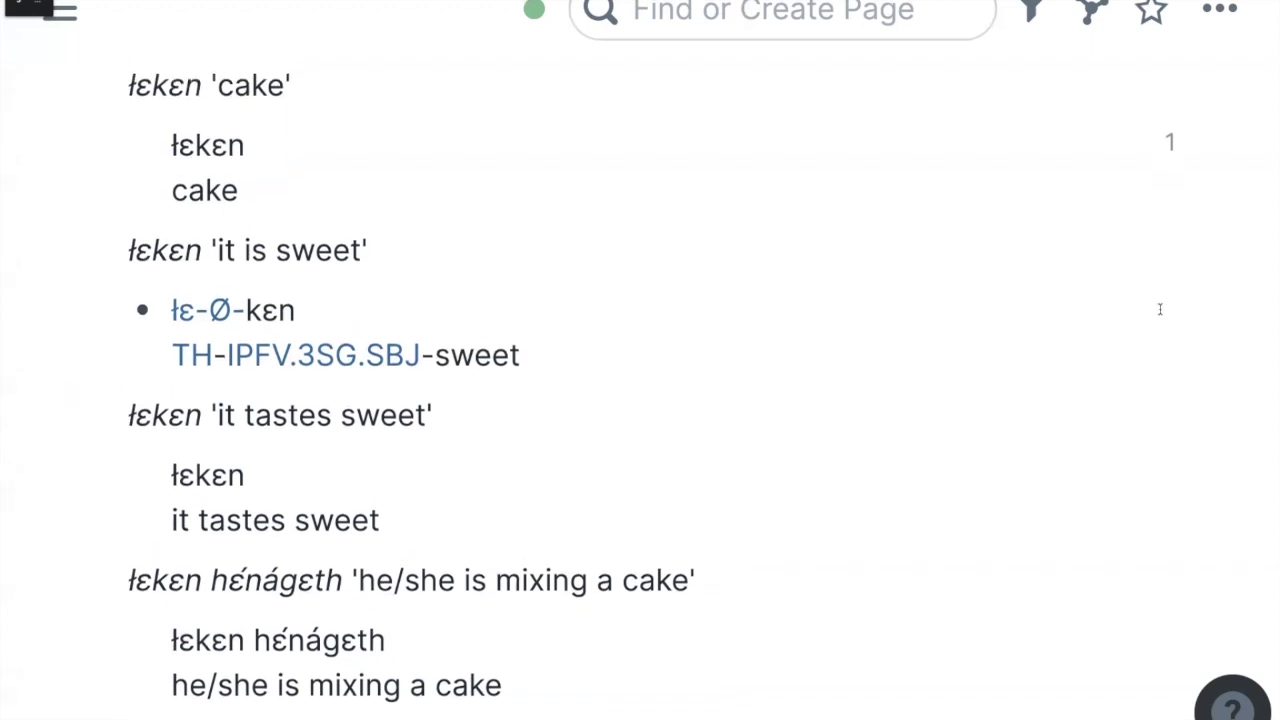